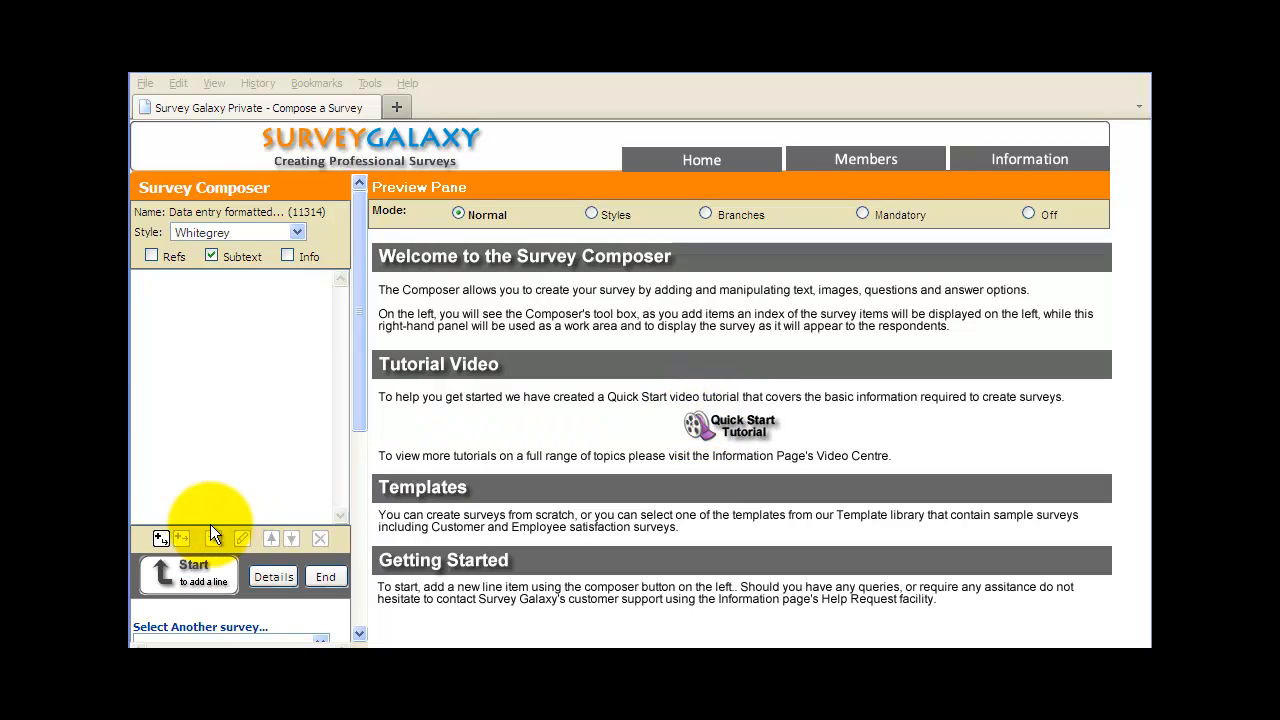
Add a data entry field question reading "Your Name:" as the survey's first line and save it
left_click(161, 539)
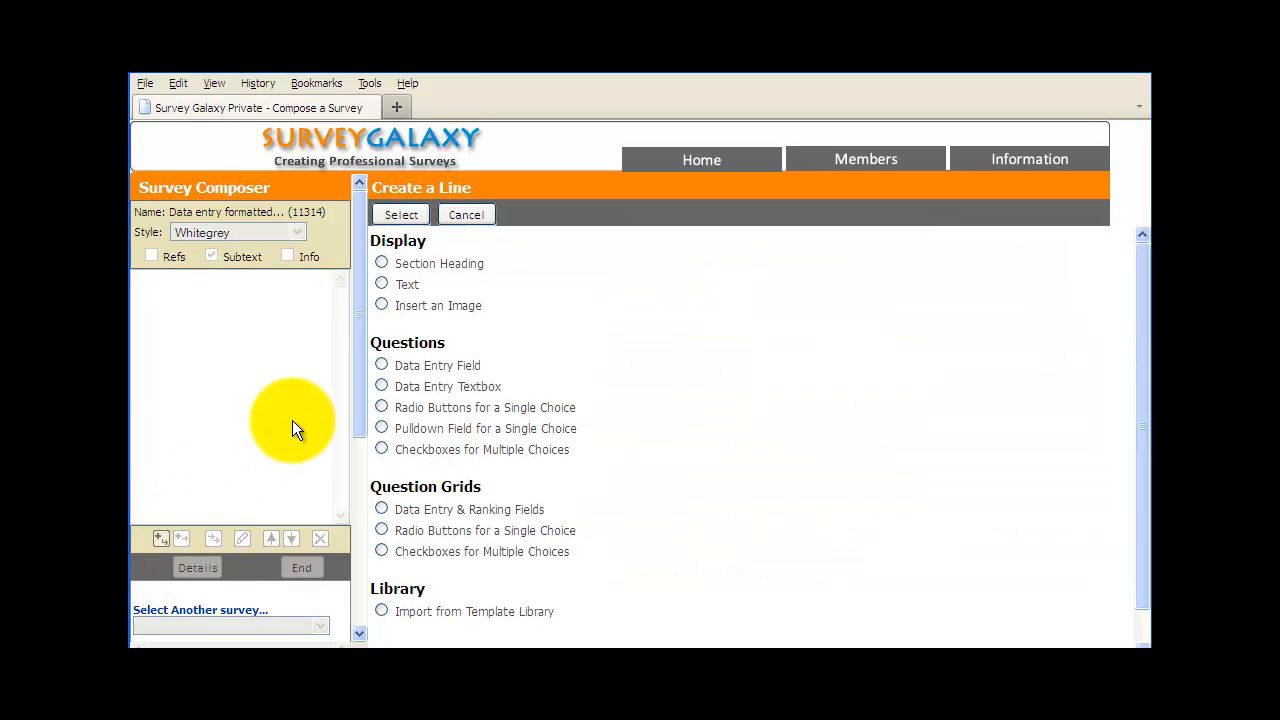
mouse_move(378, 366)
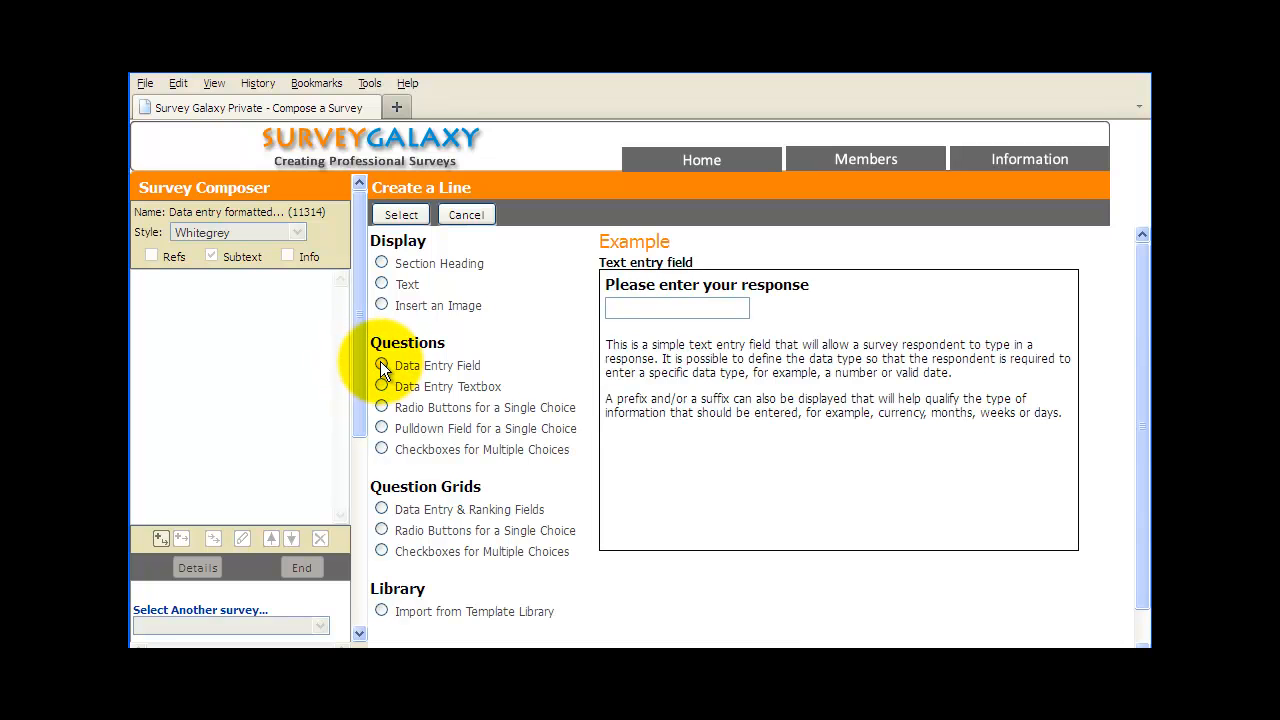
left_click(381, 363)
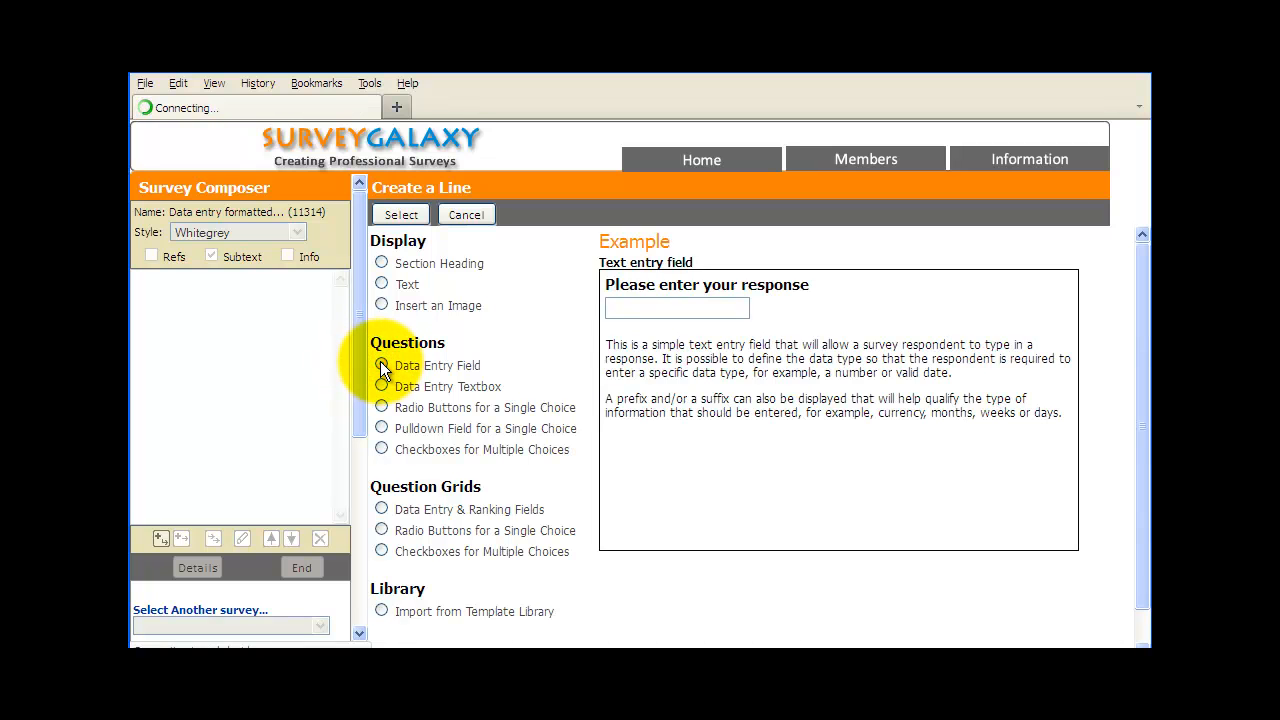
left_click(390, 264)
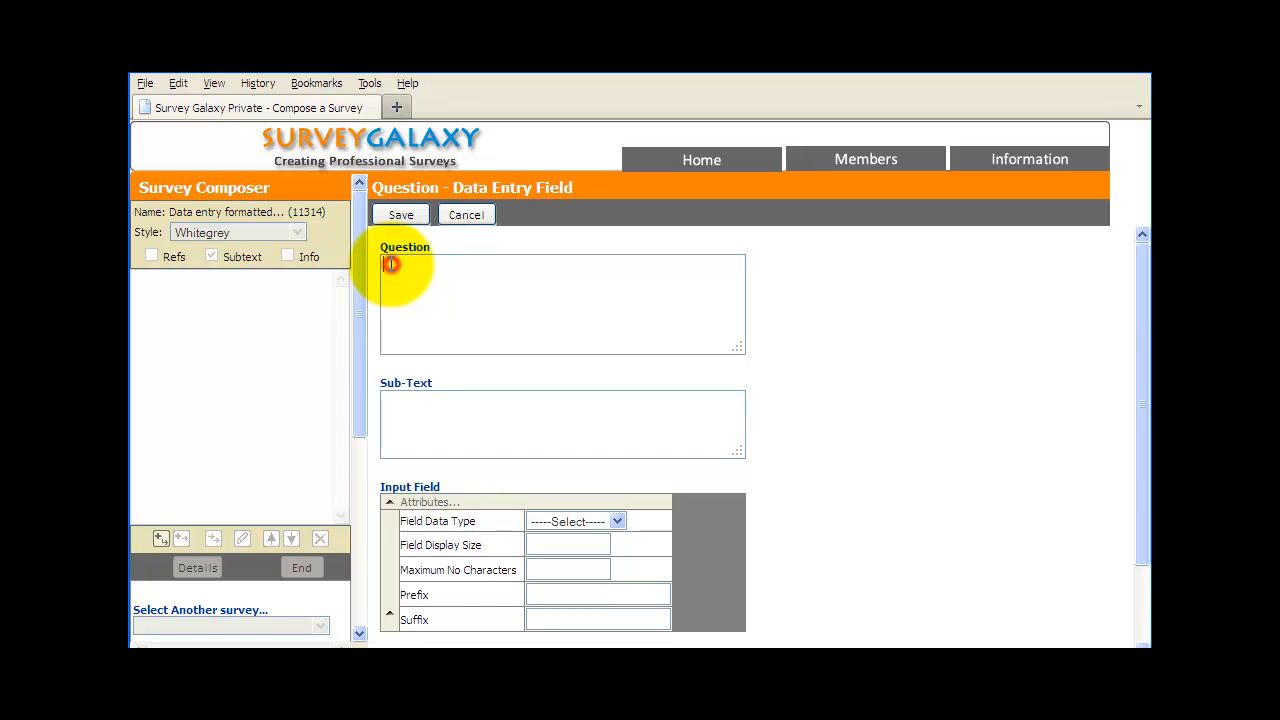
type("Your Name:")
left_click(396, 216)
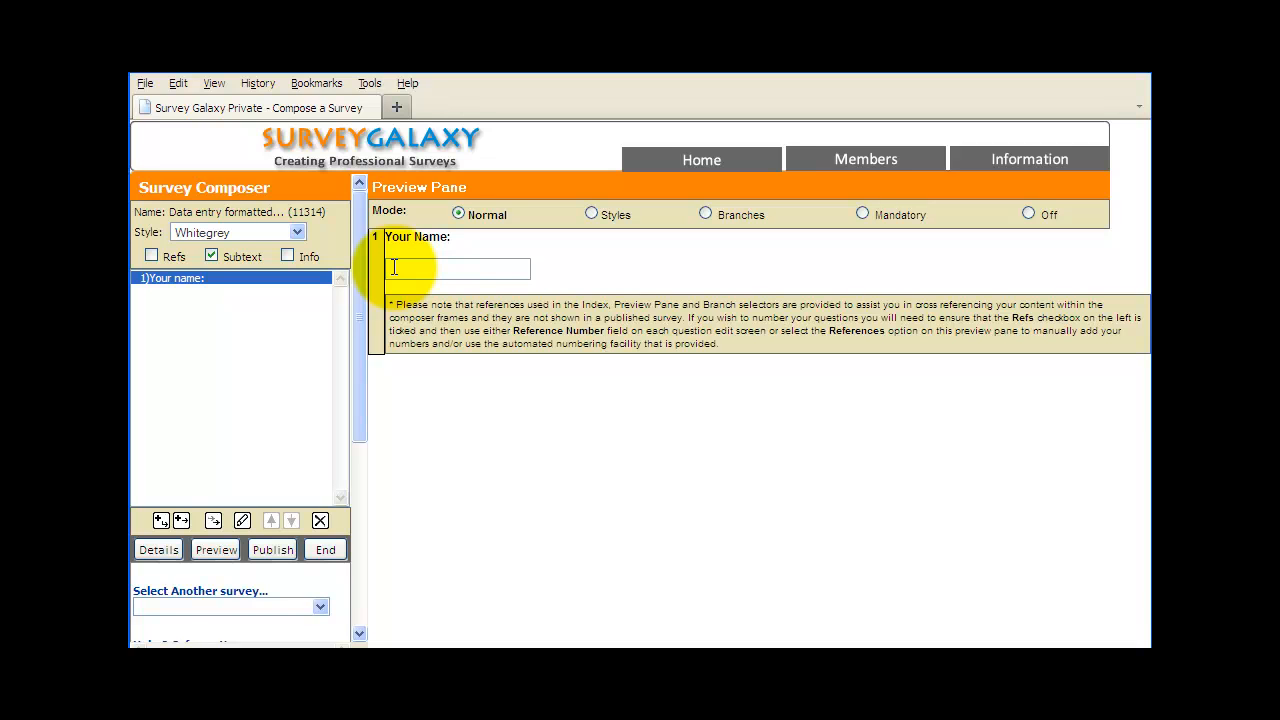
Add a data entry field question "Your job title:" with a field display size of 30 and save it
left_click(160, 521)
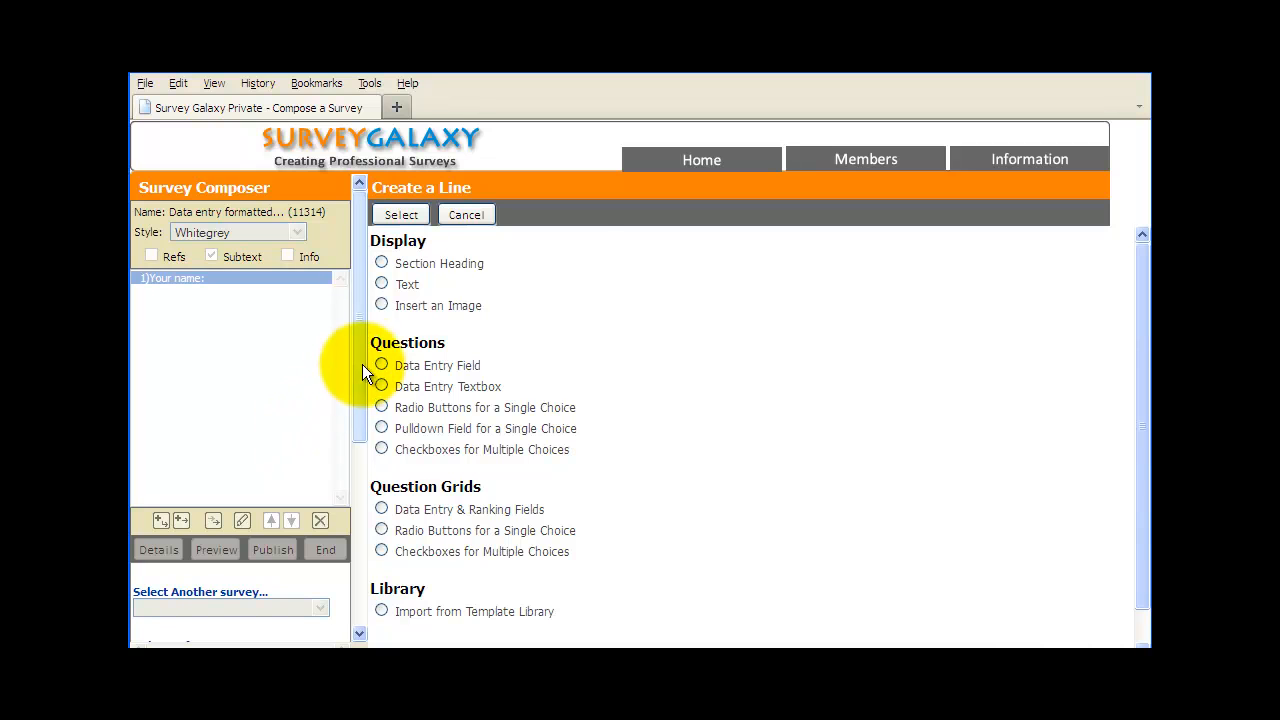
left_click(382, 365)
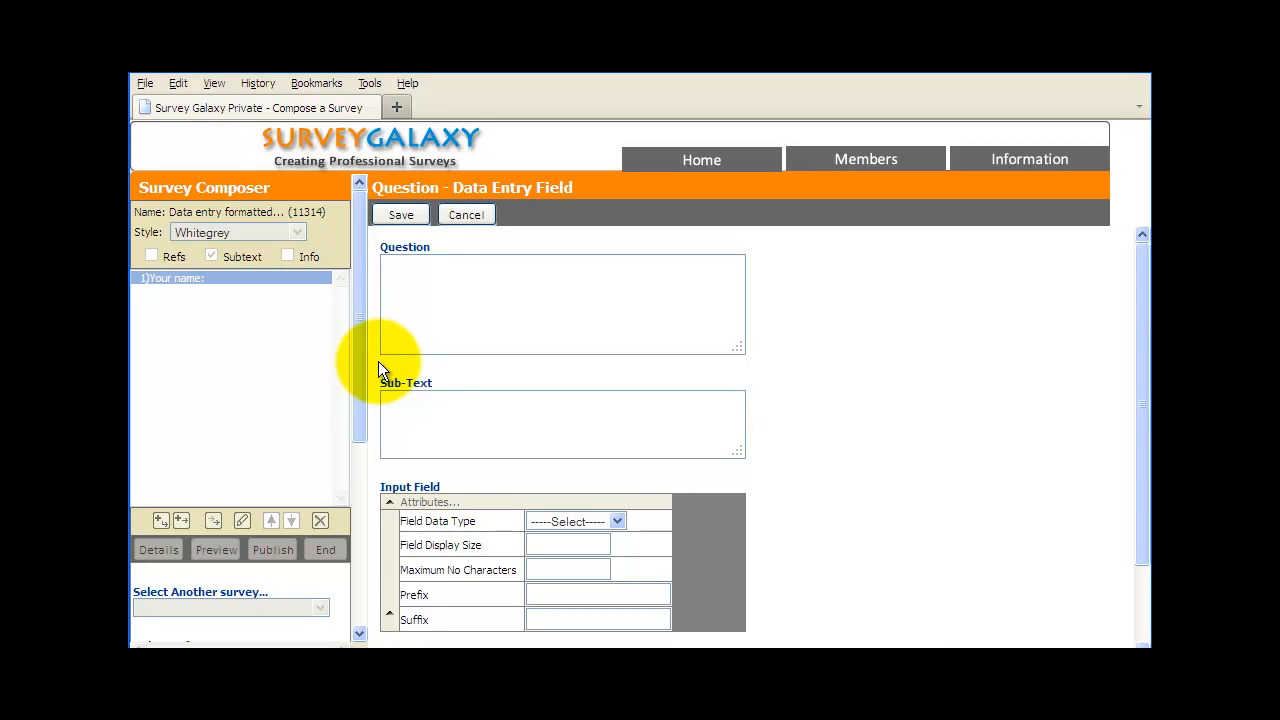
left_click(395, 271)
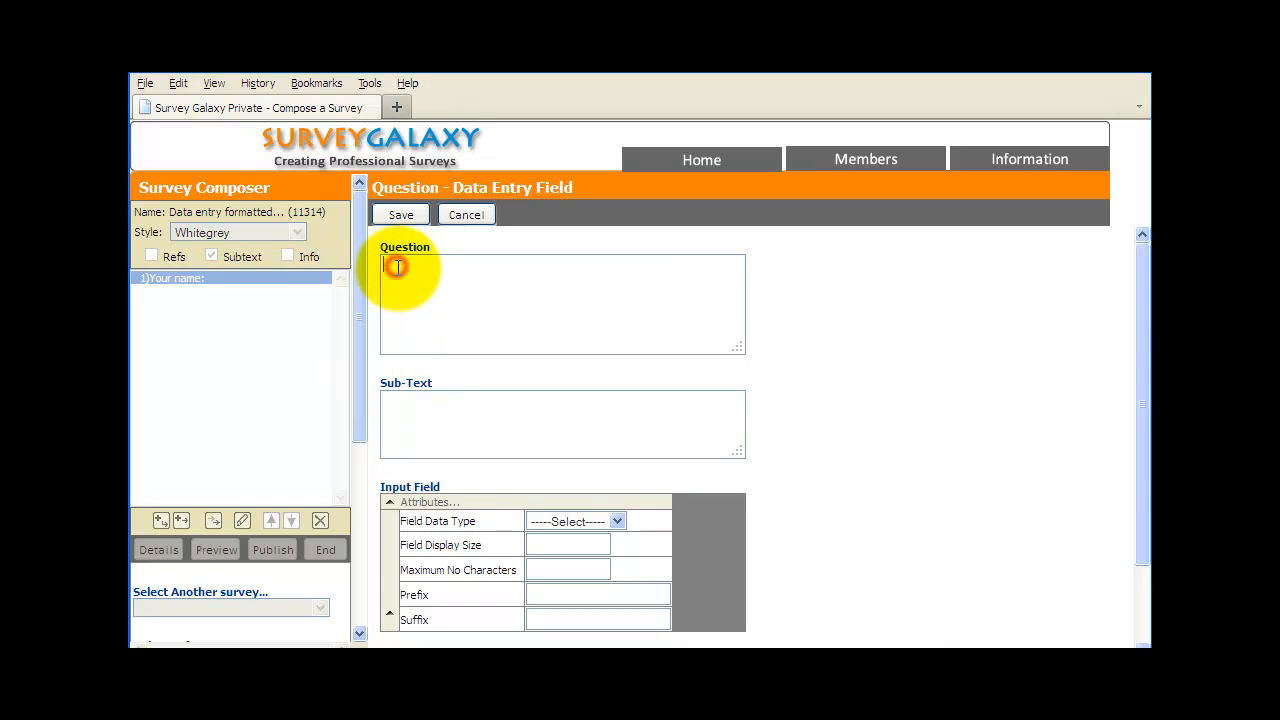
type("Your job title:")
left_click(540, 544)
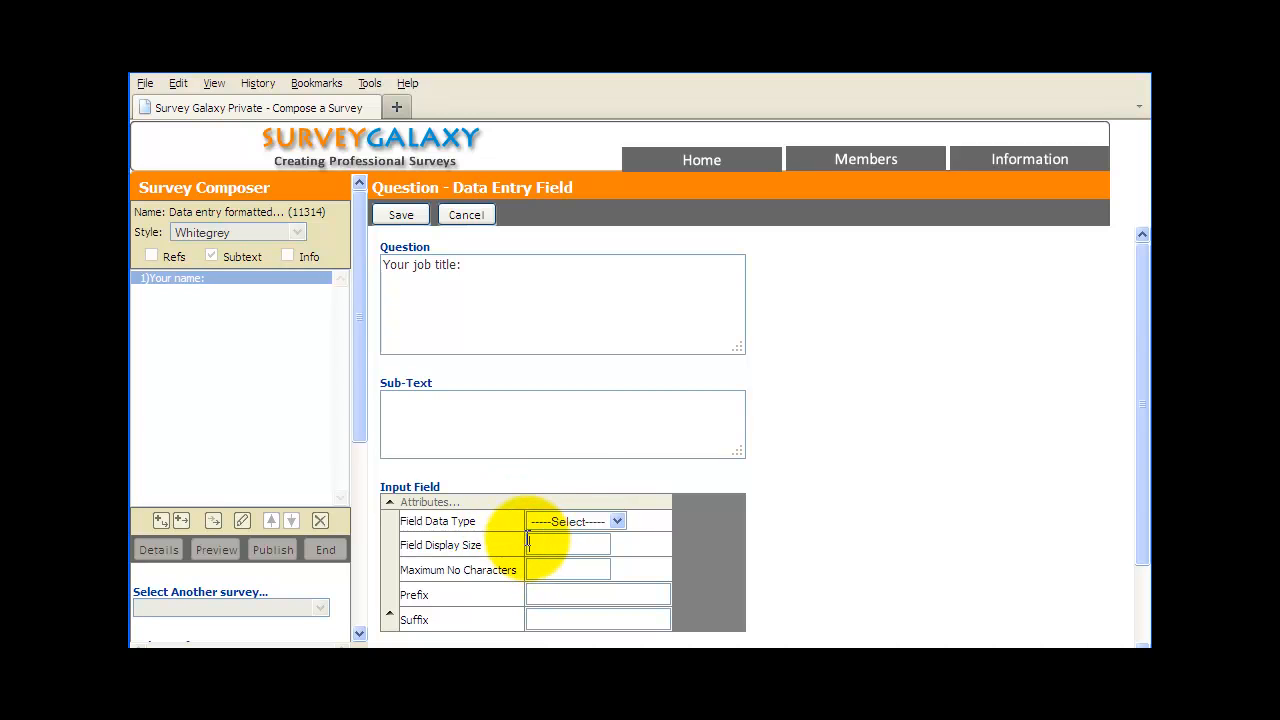
type("30")
left_click_drag(1139, 493, 1141, 638)
left_click(406, 632)
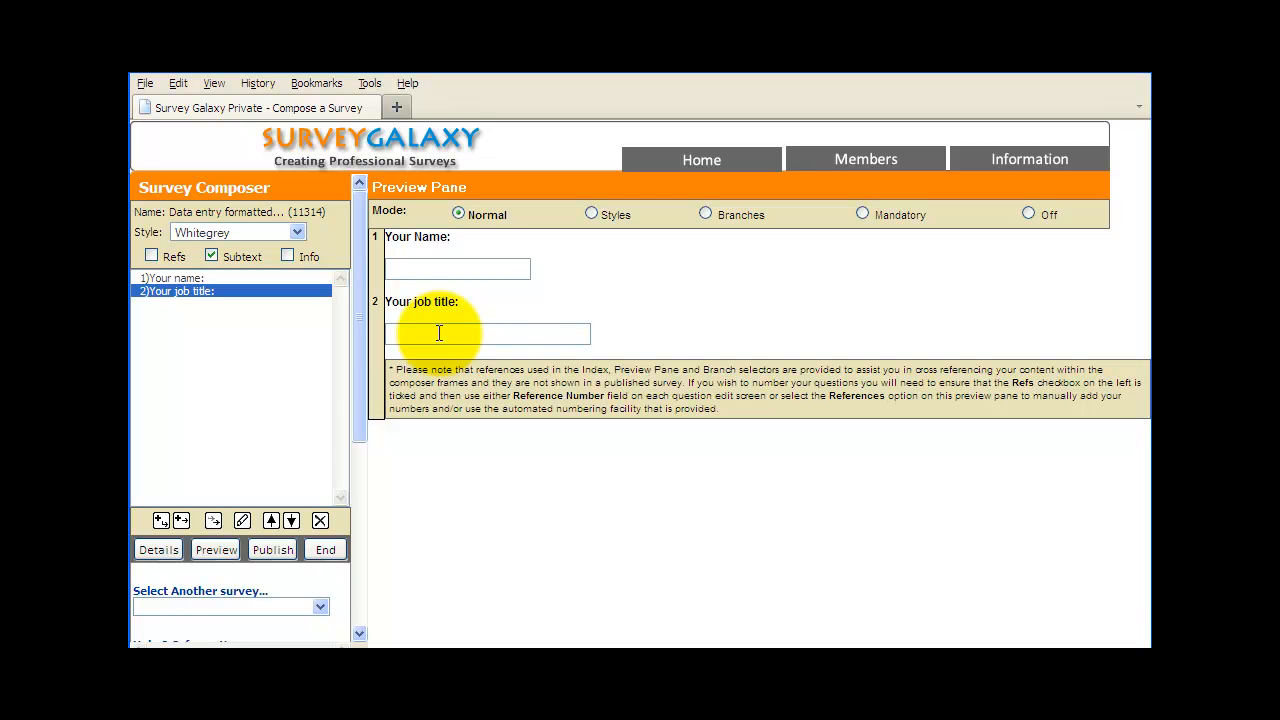
Create a new data entry field line at the end of the survey with the question "Total number of staff?"
left_click(161, 521)
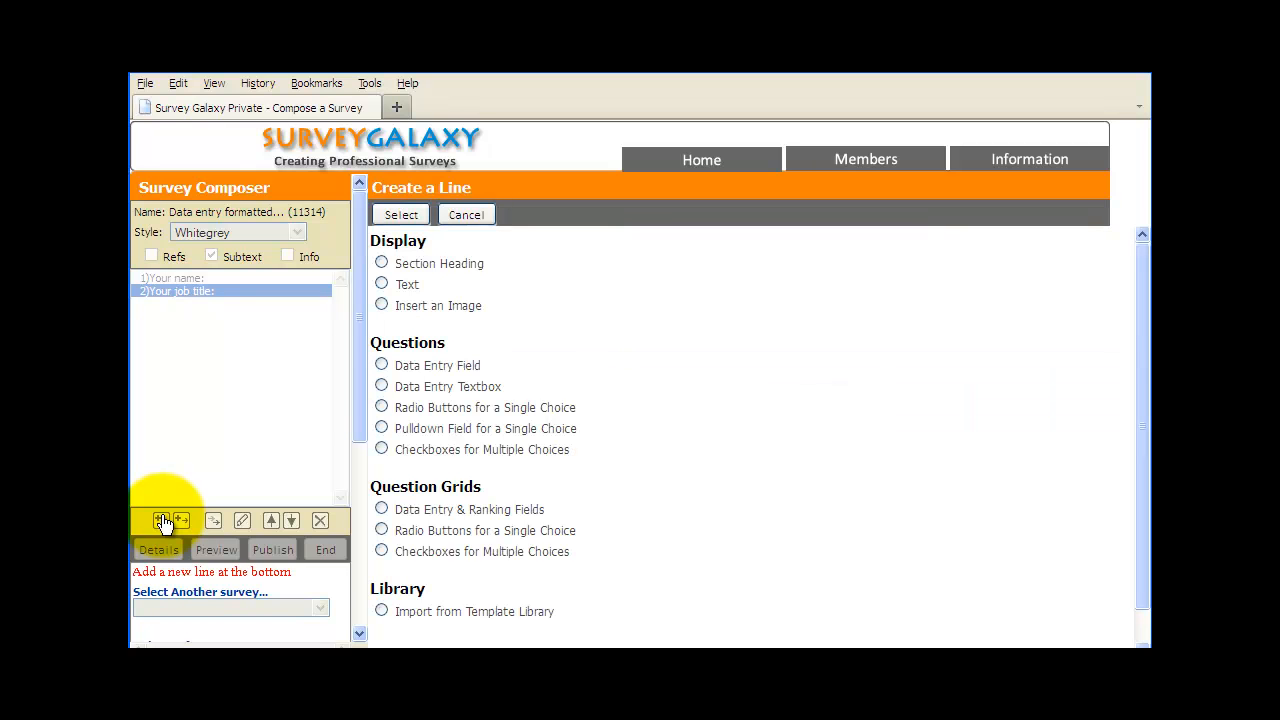
mouse_move(390, 358)
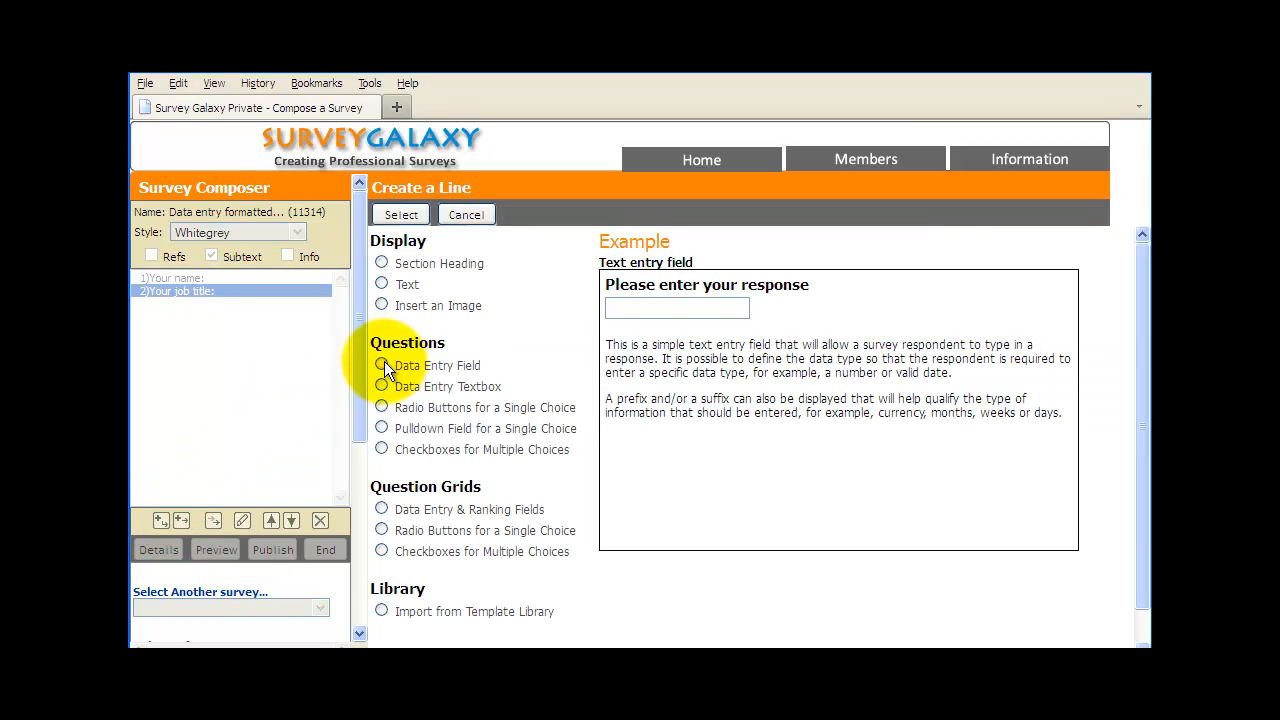
left_click(383, 365)
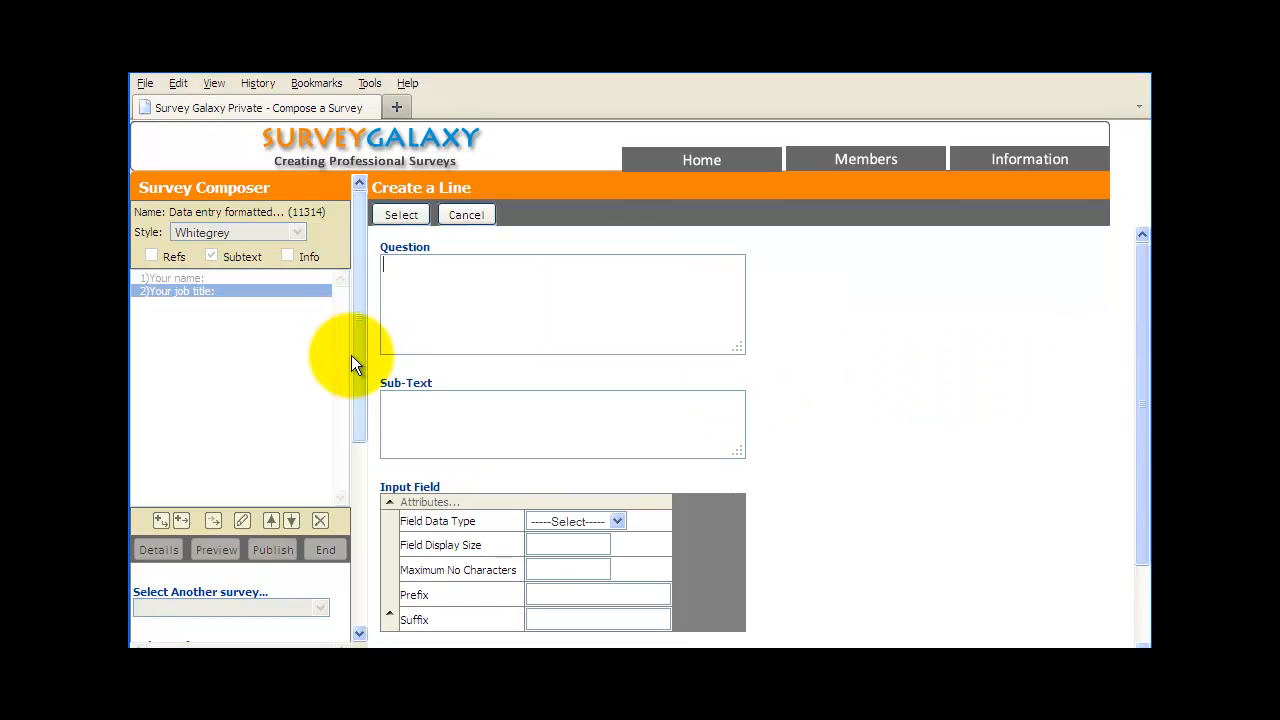
left_click(388, 270)
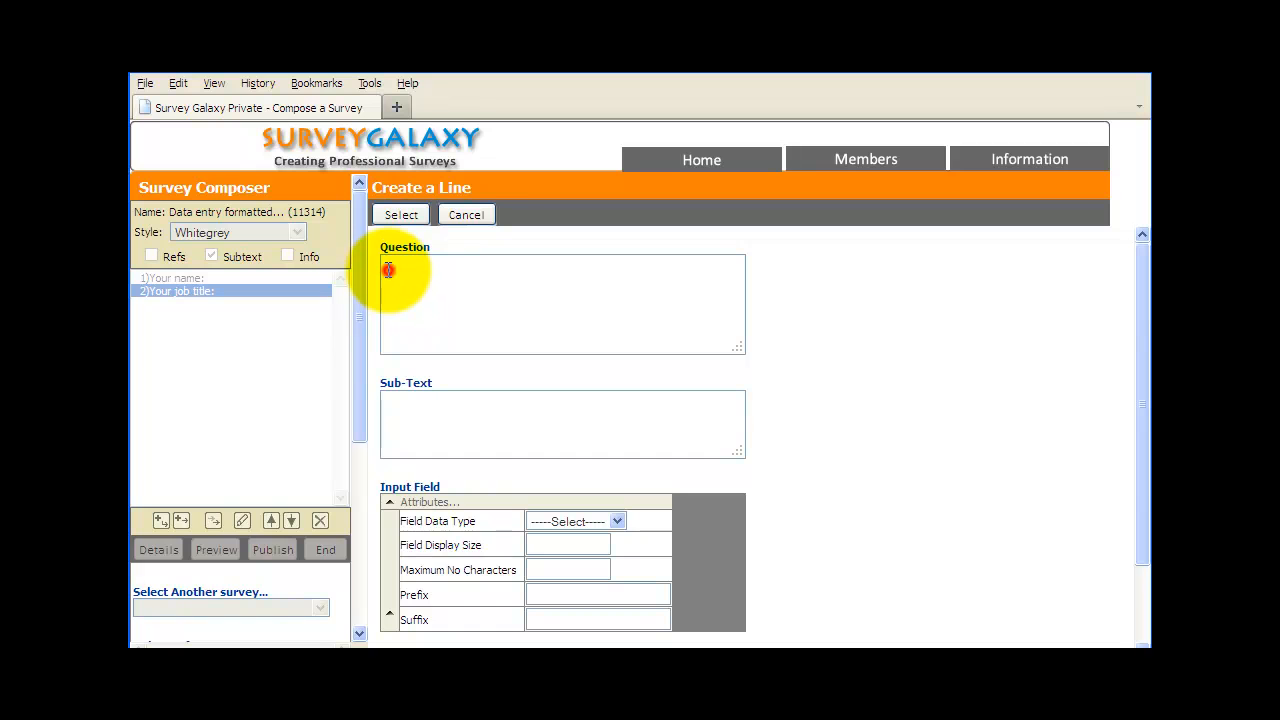
type("Total number of staff?")
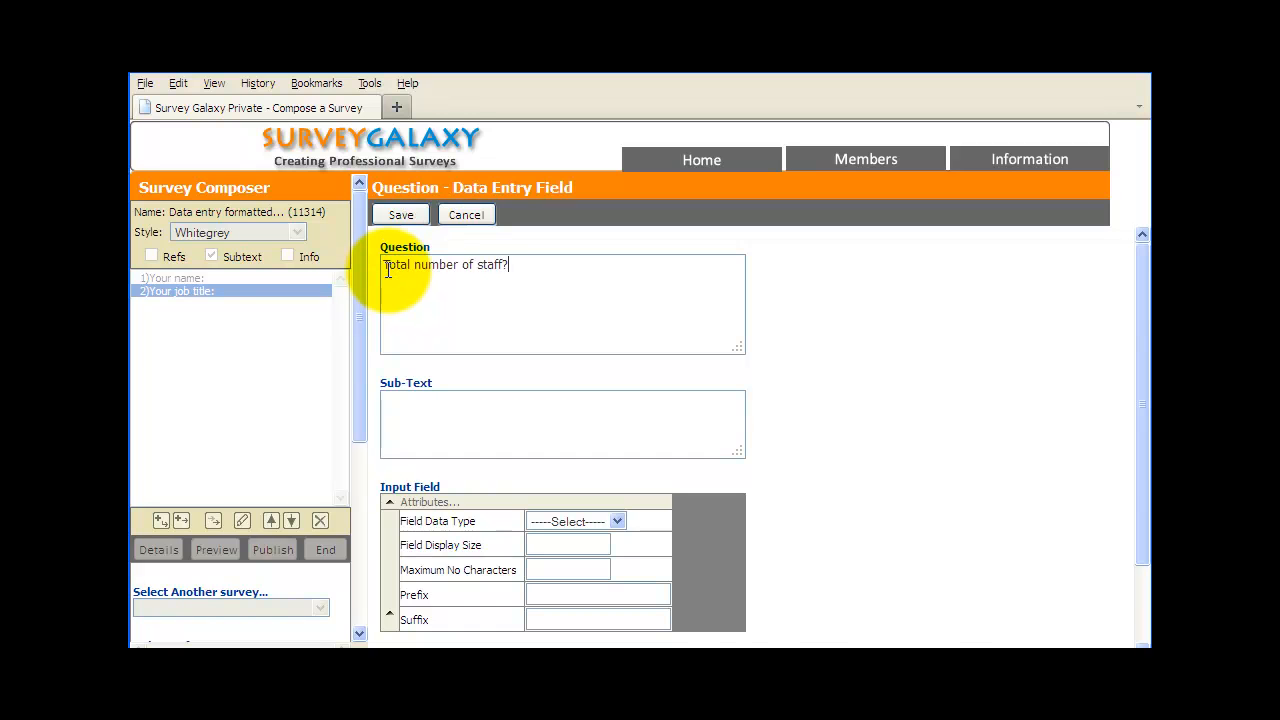
Set the staff question's data type to numeric and its field display size to 5, and save it
left_click(616, 521)
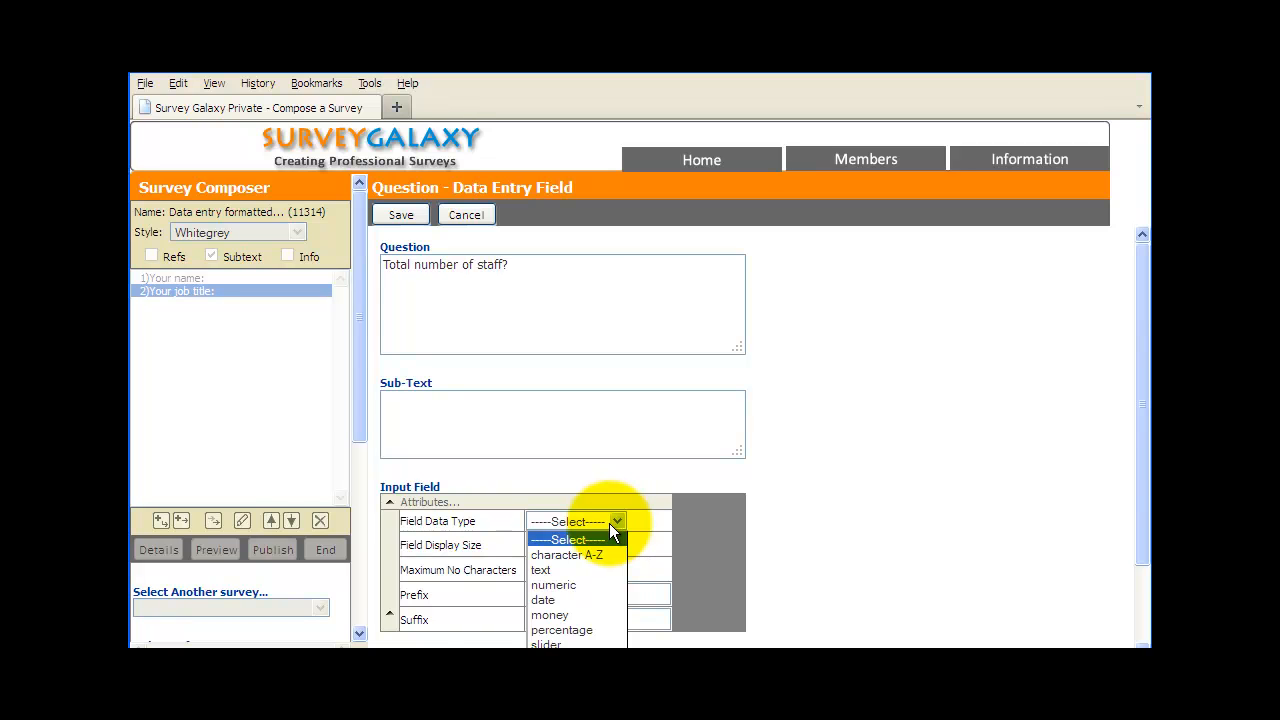
left_click(594, 583)
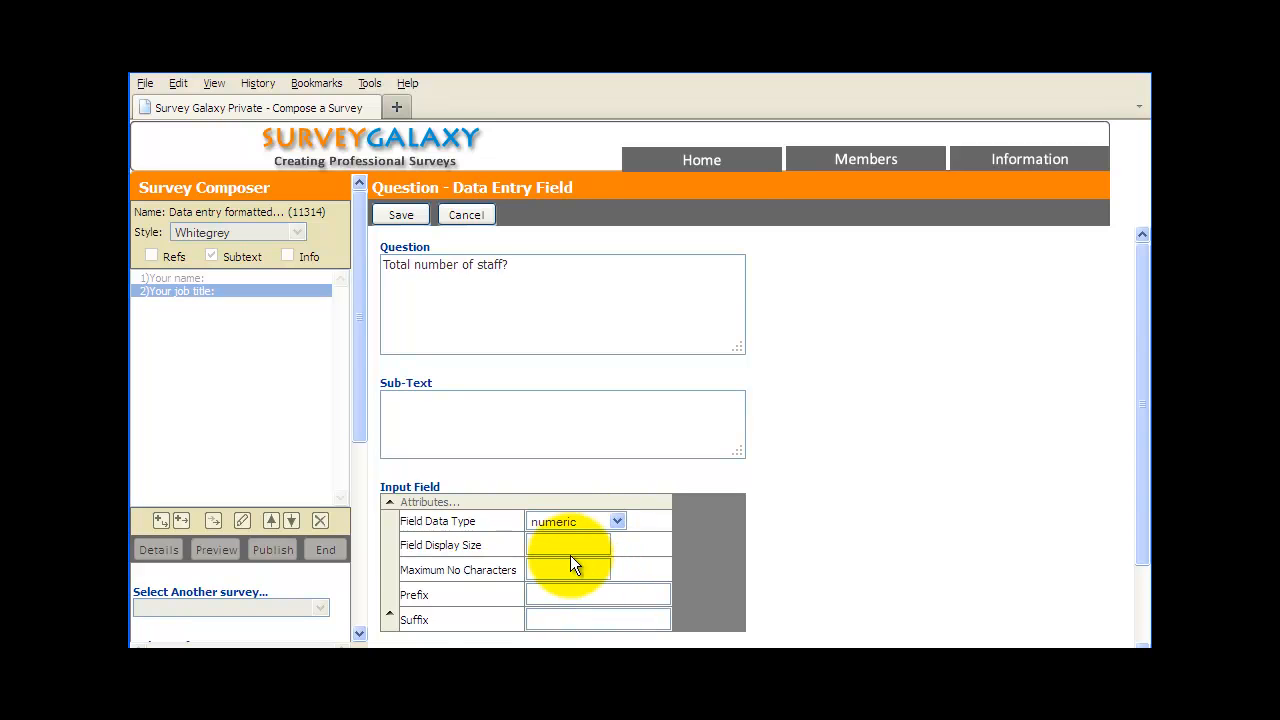
left_click(538, 543)
type("5")
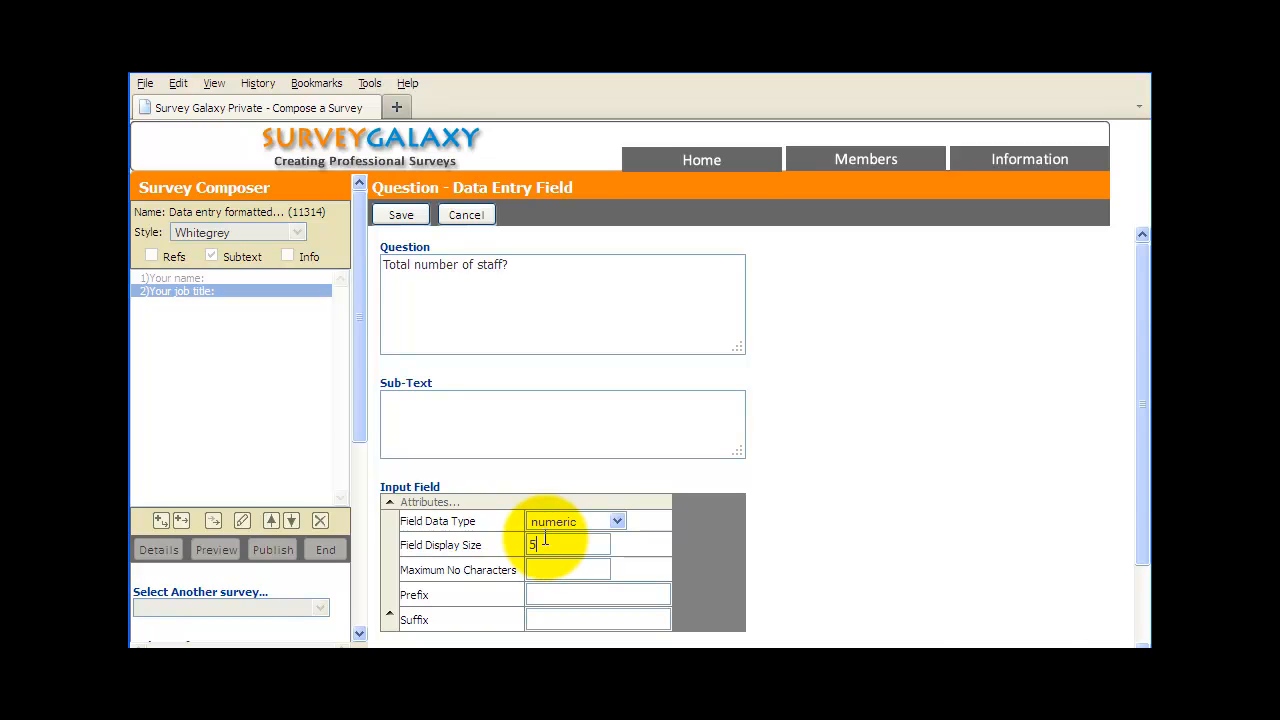
left_click(400, 218)
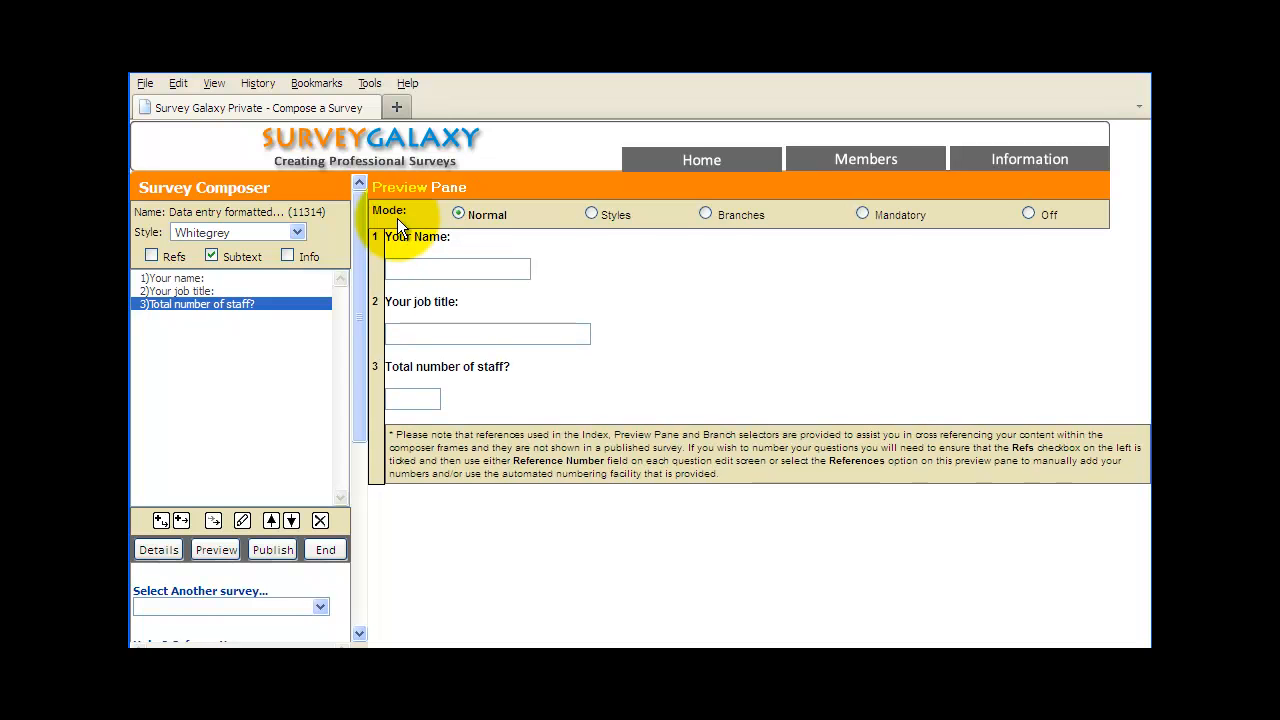
Create a new data entry field line at the end of the survey with the question "Overall attendance:"
left_click(160, 521)
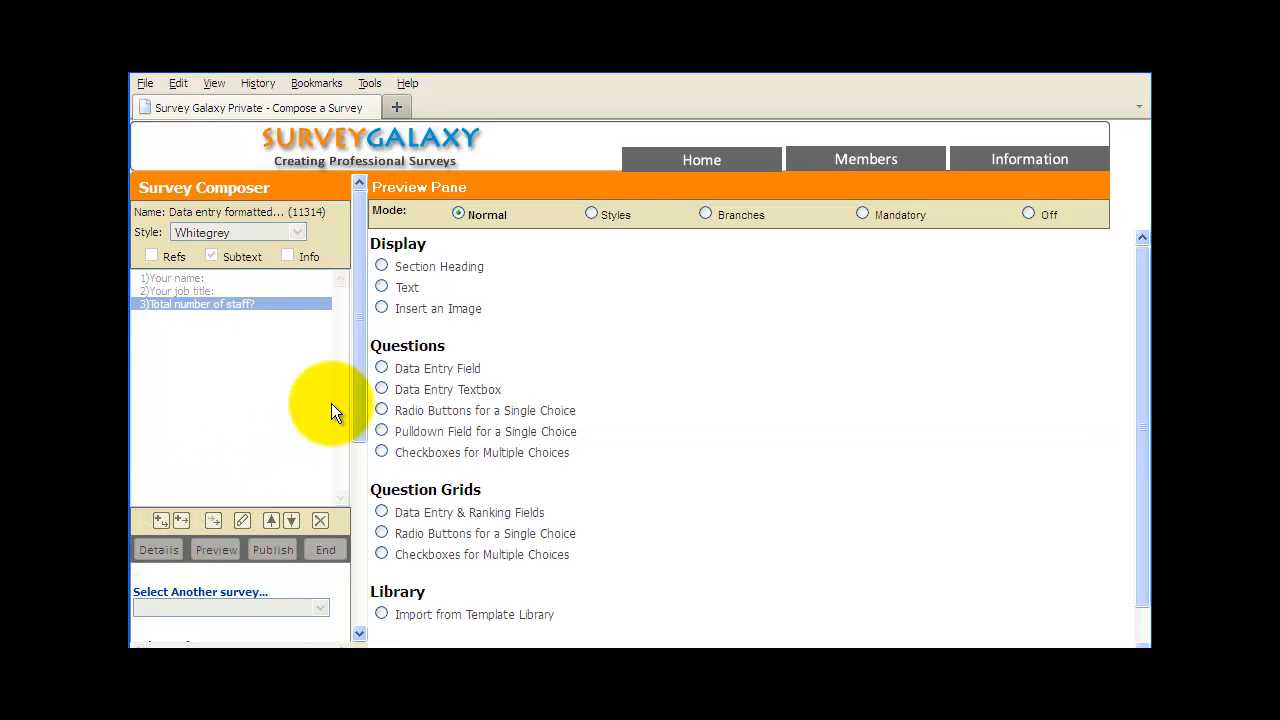
left_click(380, 367)
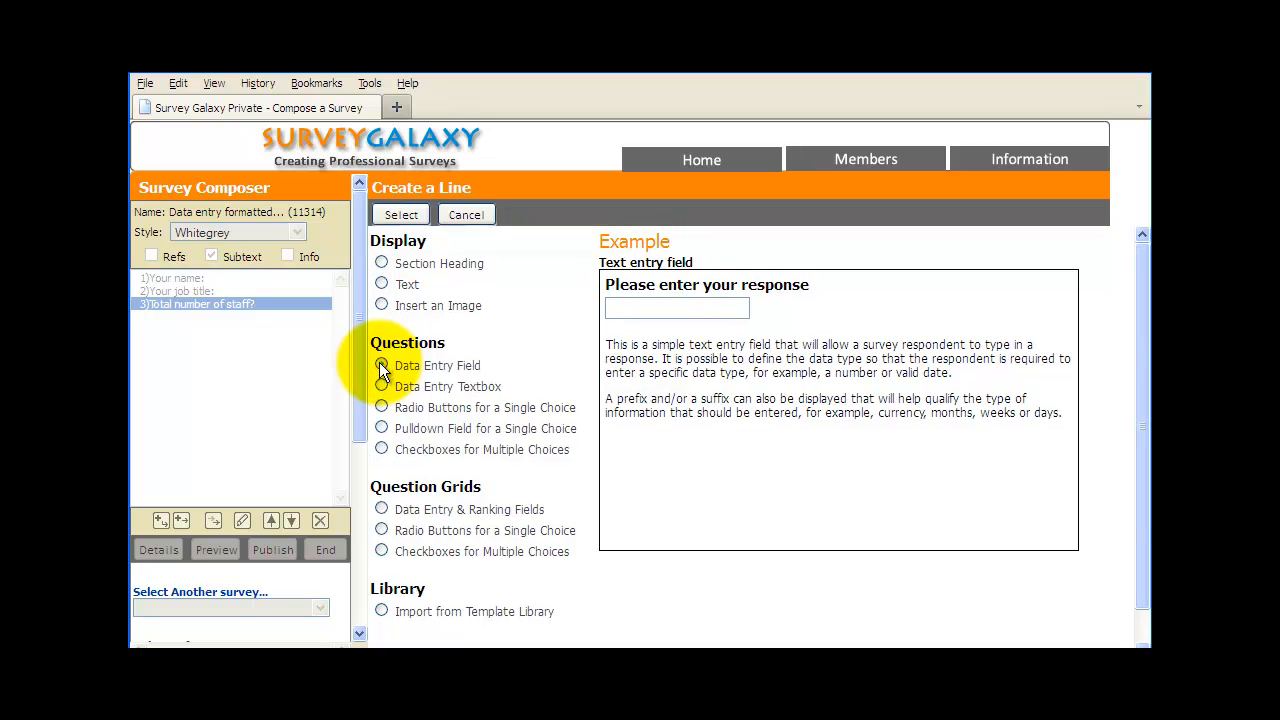
double_click(382, 365)
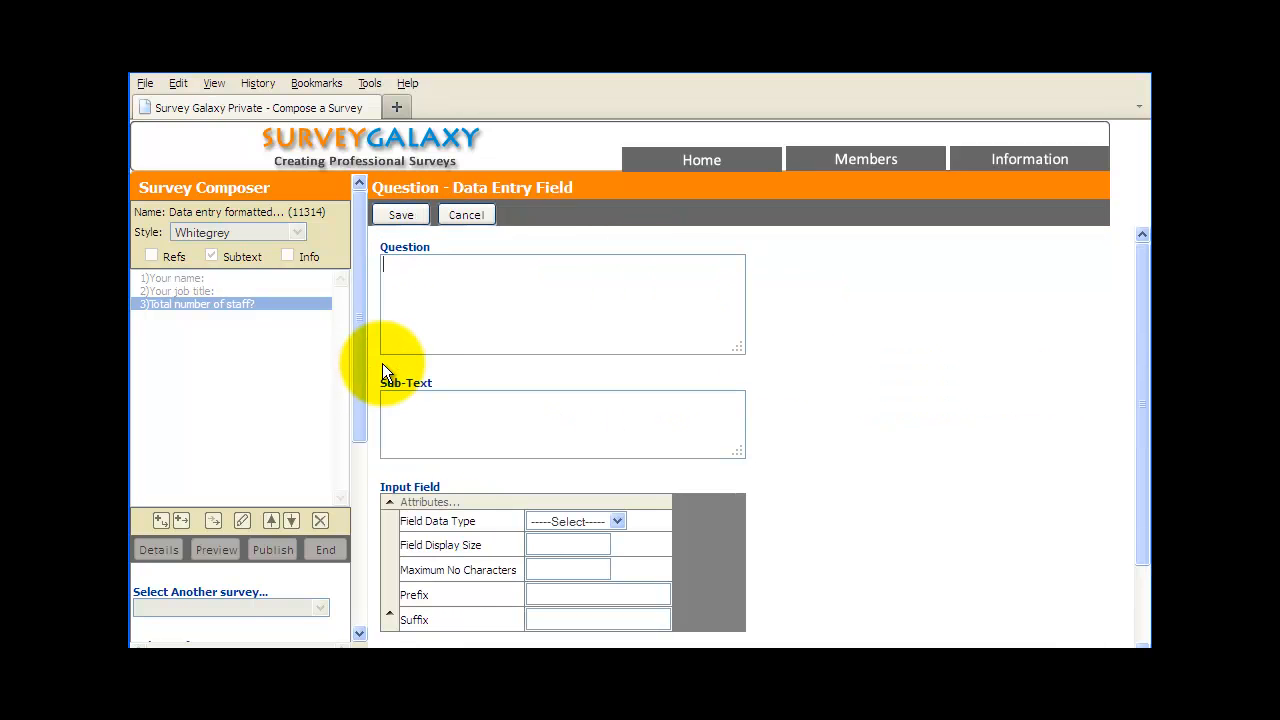
left_click(392, 269)
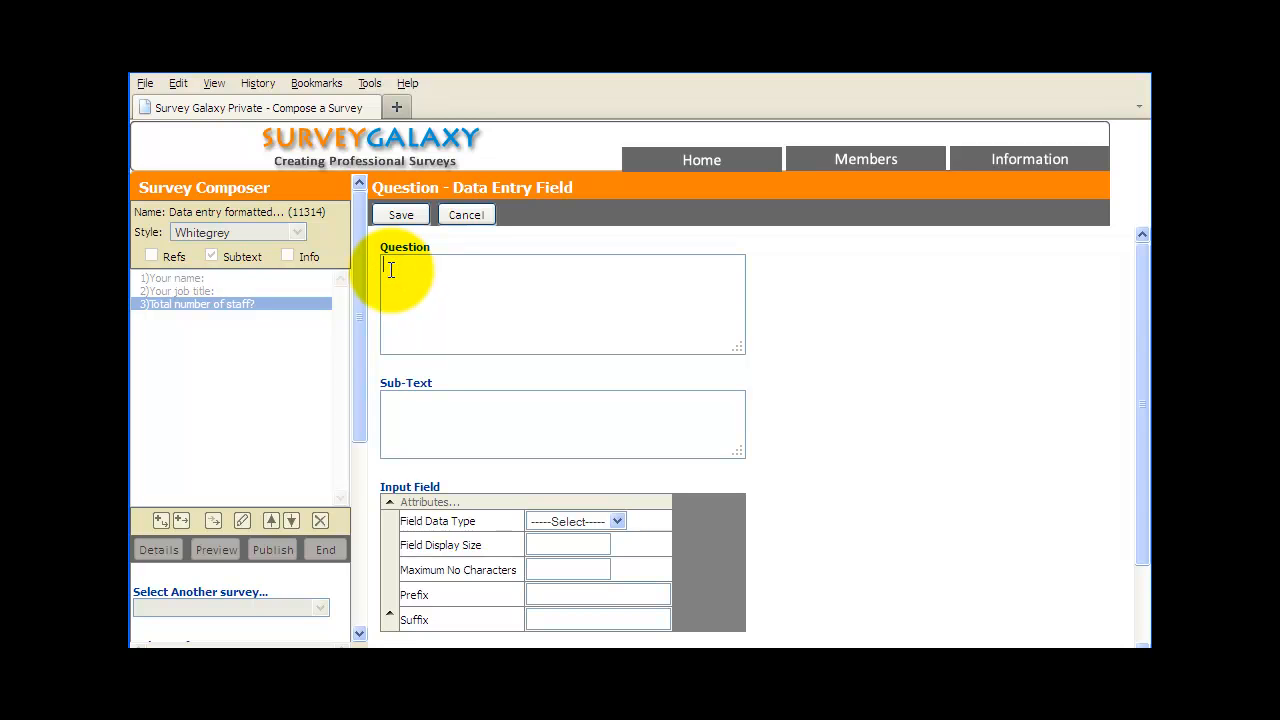
left_click(391, 270)
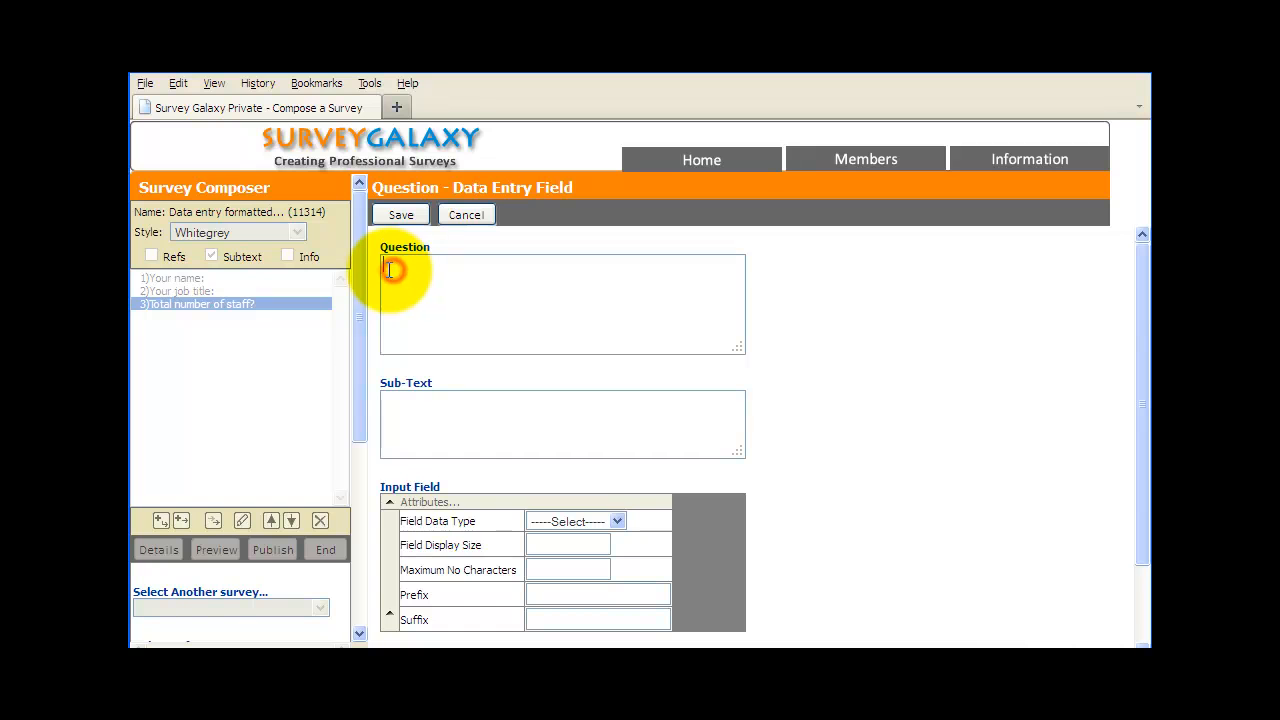
type("Overall attendance:")
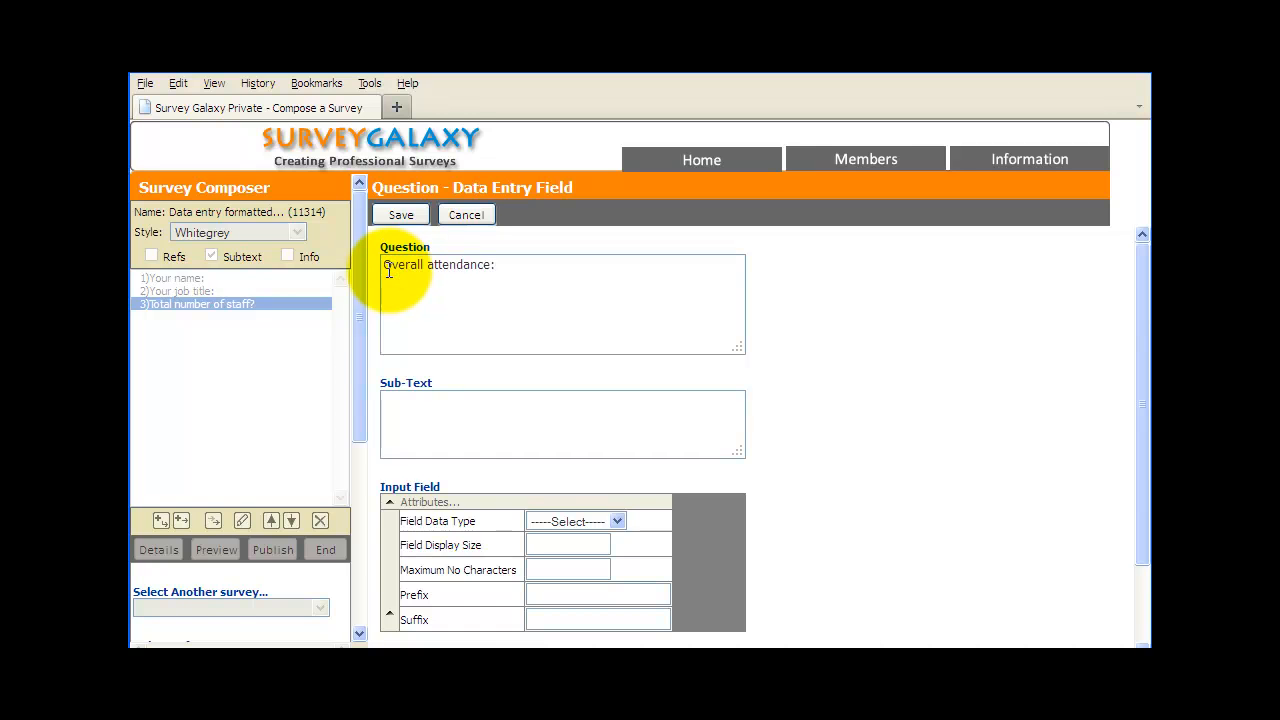
Give the attendance question the percentage data type, a field display size of 3 and the suffix "%", and save it
left_click(616, 521)
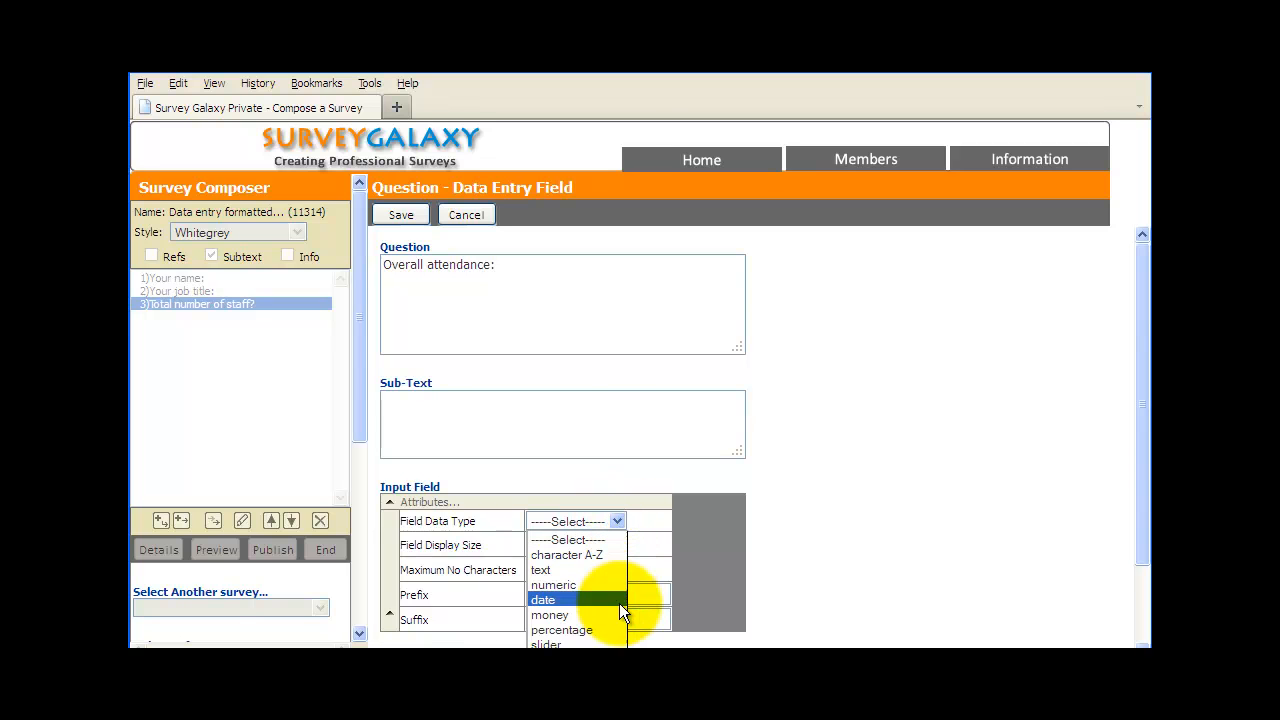
left_click(608, 627)
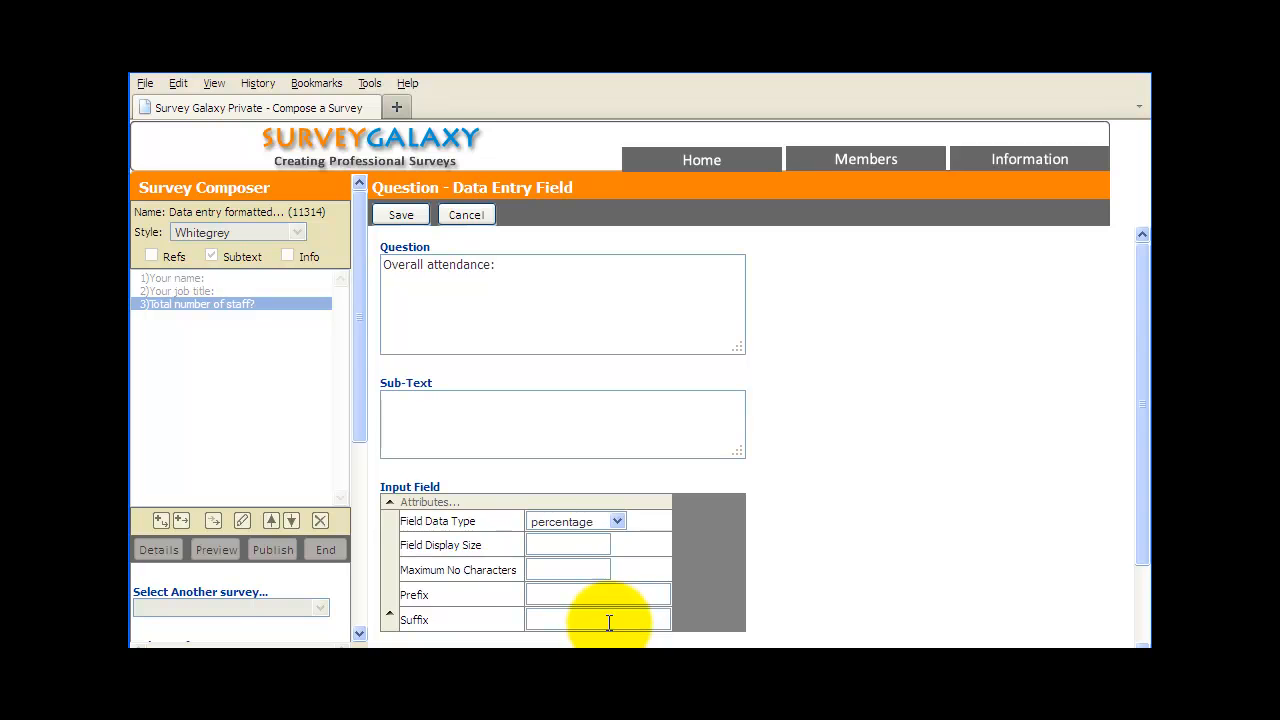
left_click(537, 545)
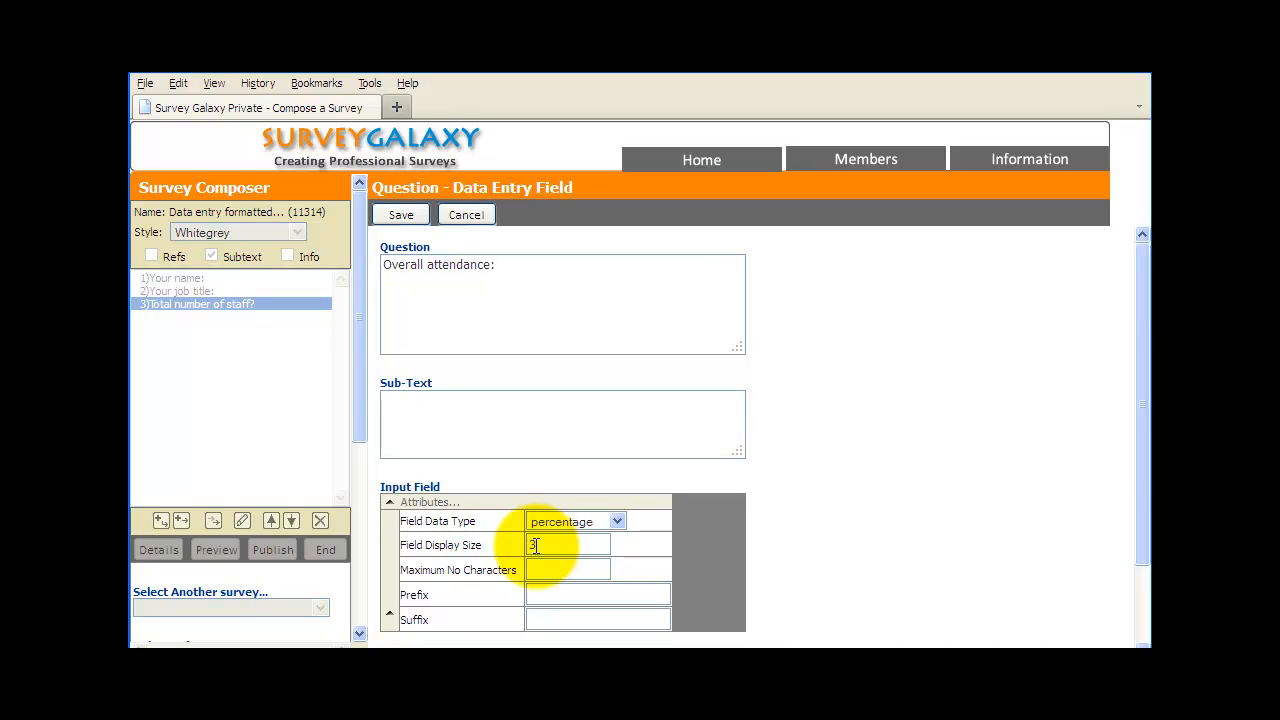
left_click(531, 620)
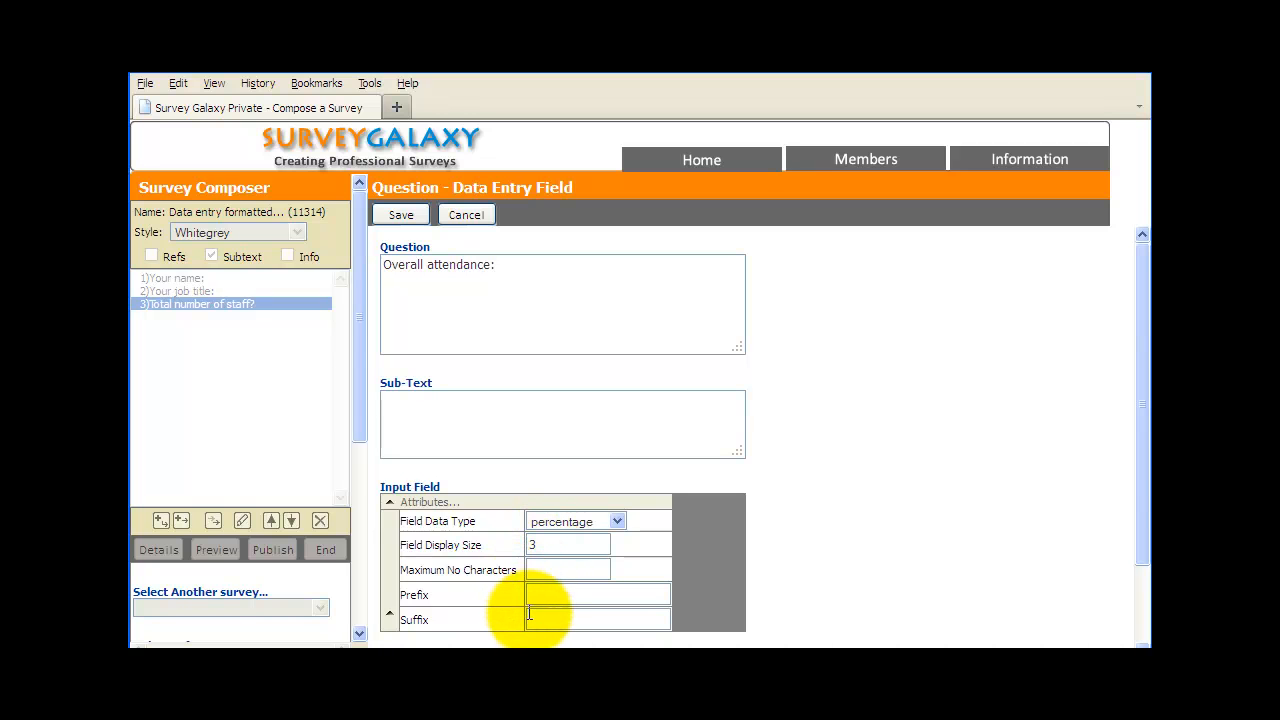
left_click(531, 620)
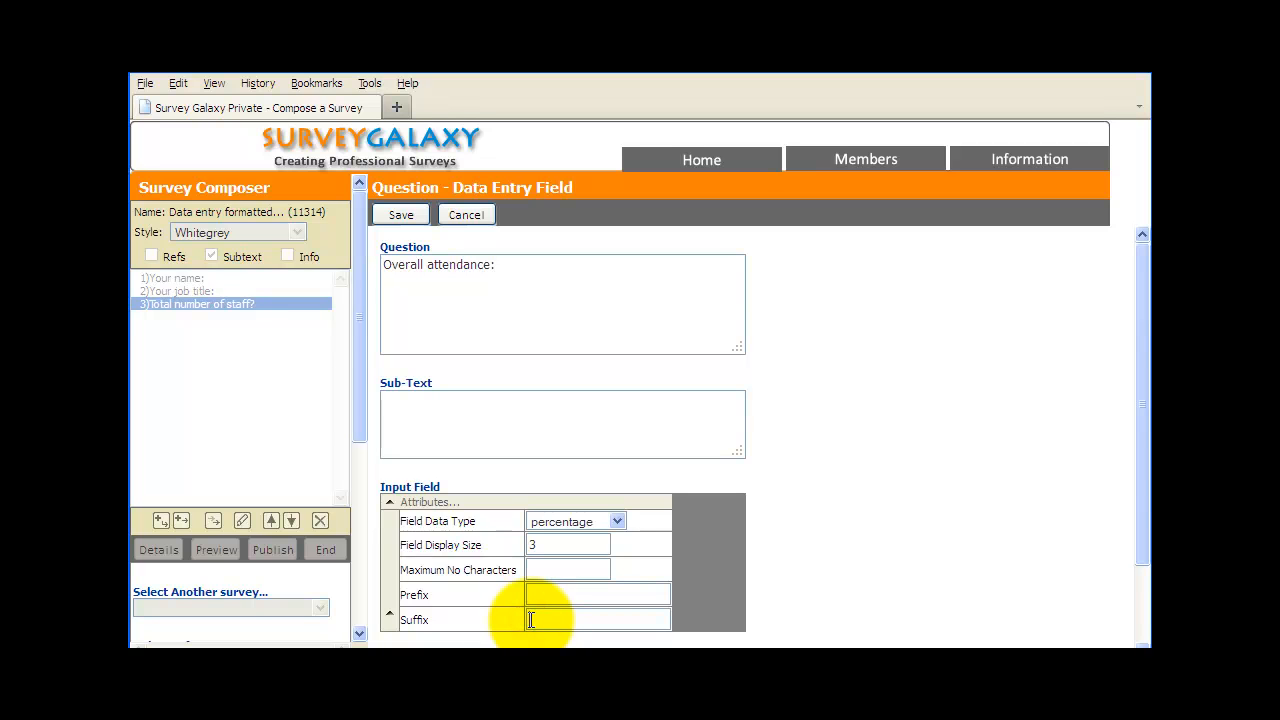
type("%")
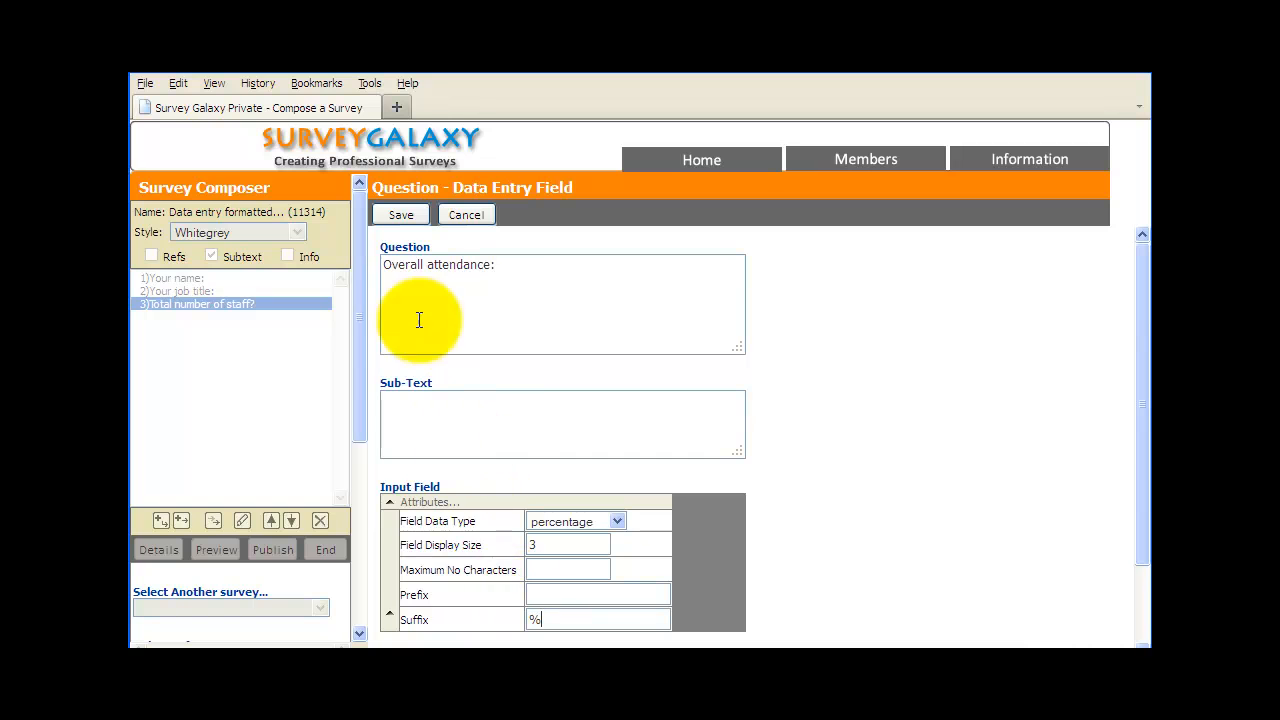
left_click(398, 217)
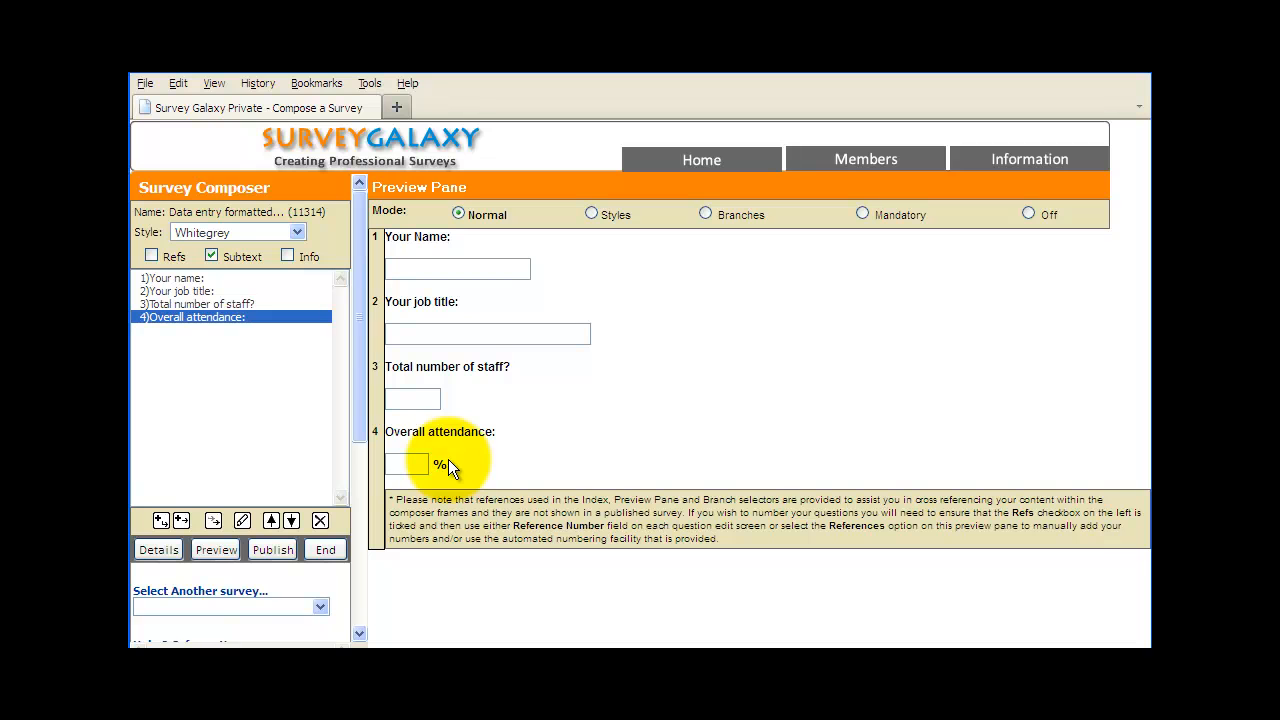
Append a Data Entry & Ranking Fields grid with the introduction "Please indicate how each region performed and the total sales achieved for the month:"
left_click(162, 521)
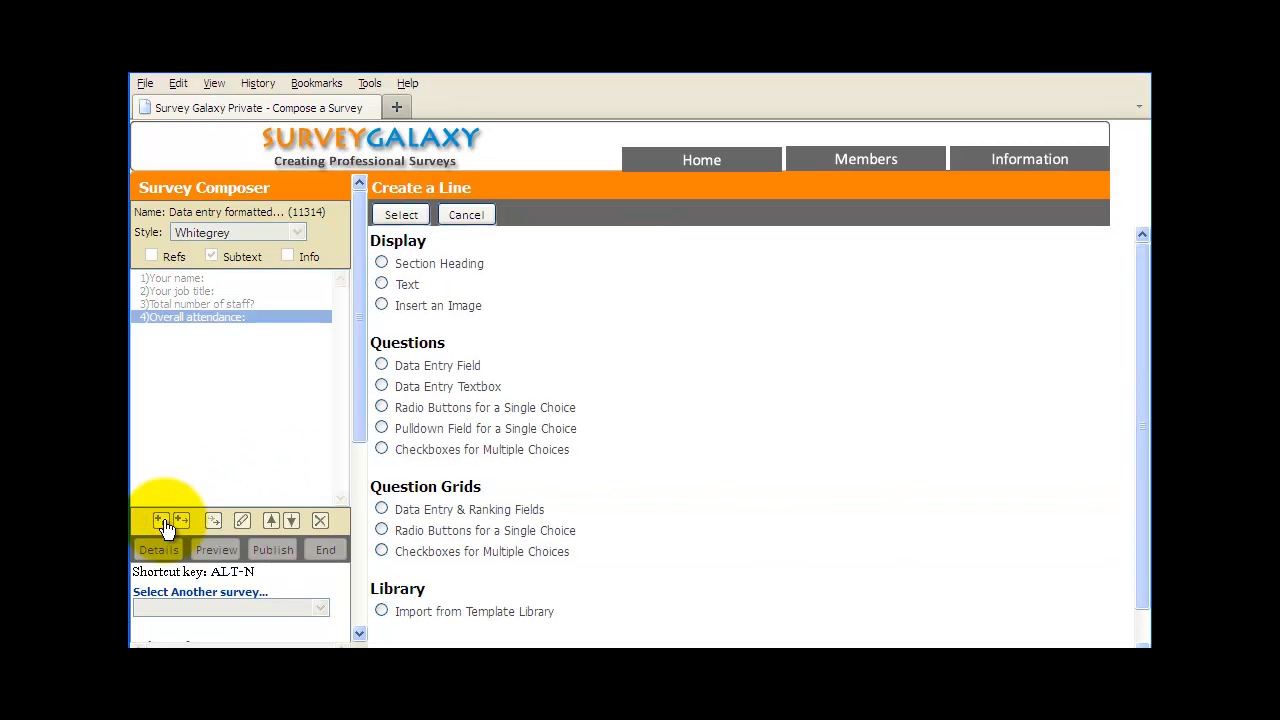
left_click(382, 510)
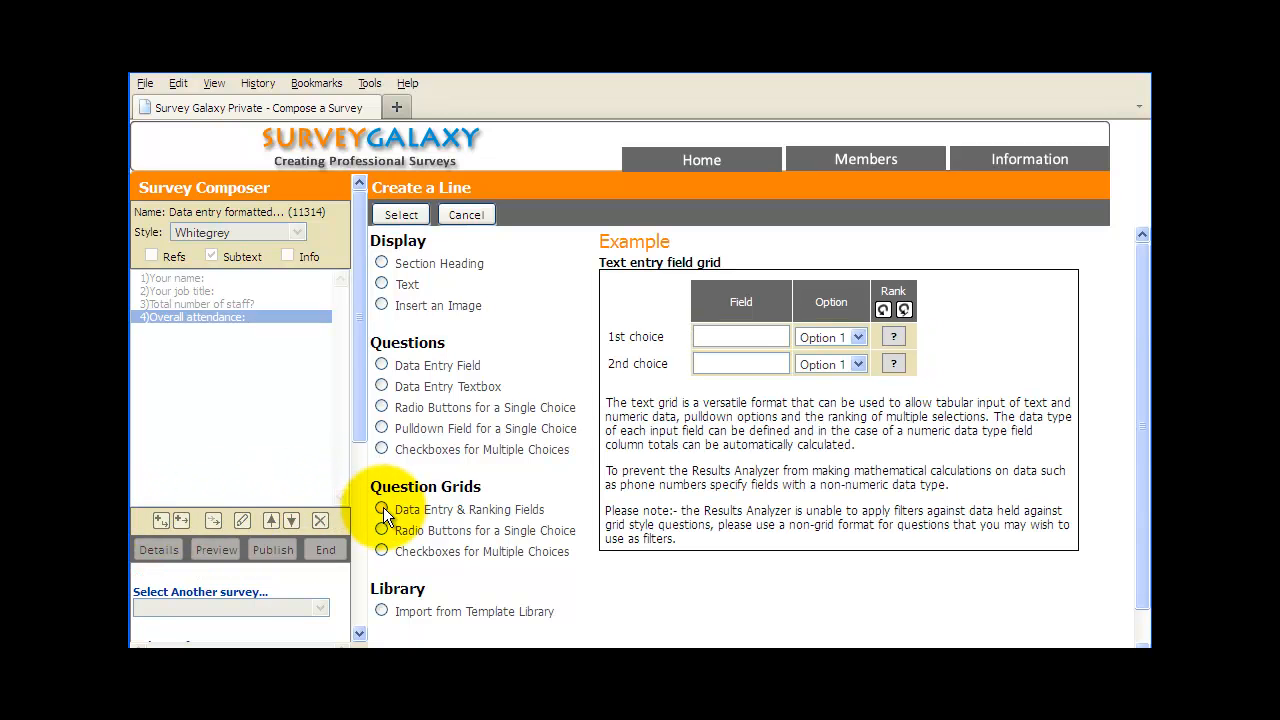
left_click(384, 510)
left_click(383, 510)
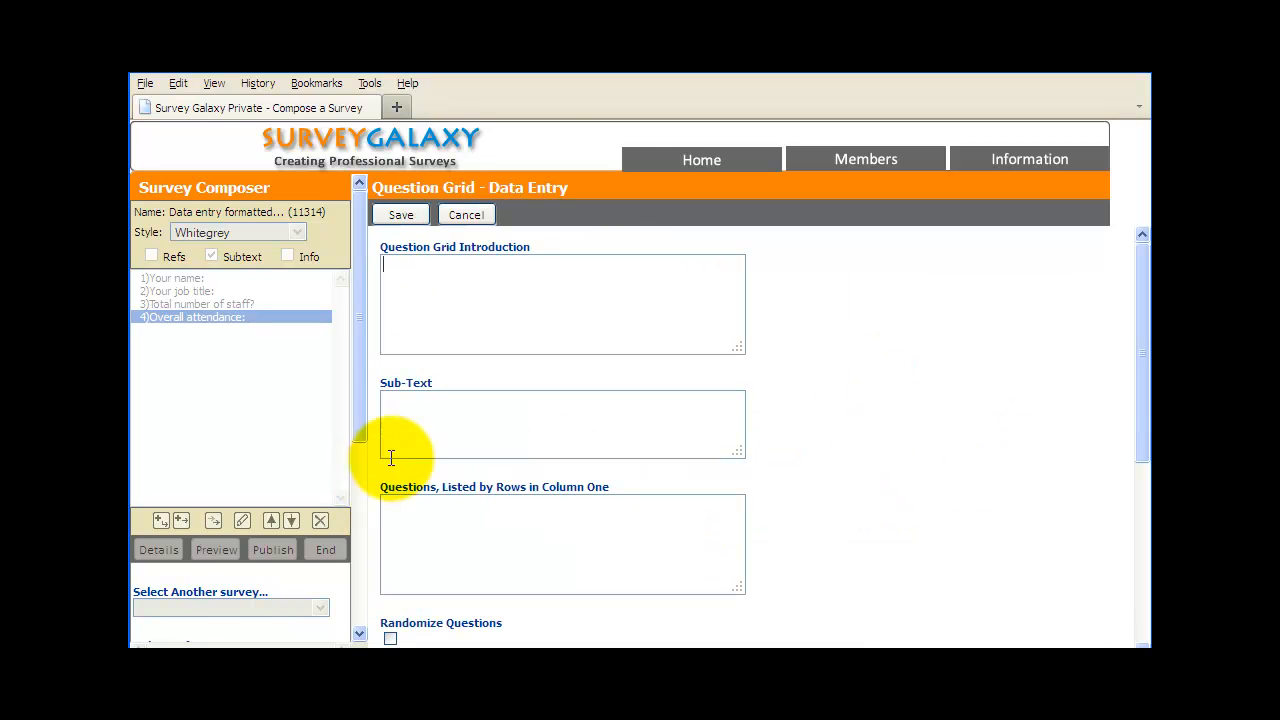
left_click(392, 265)
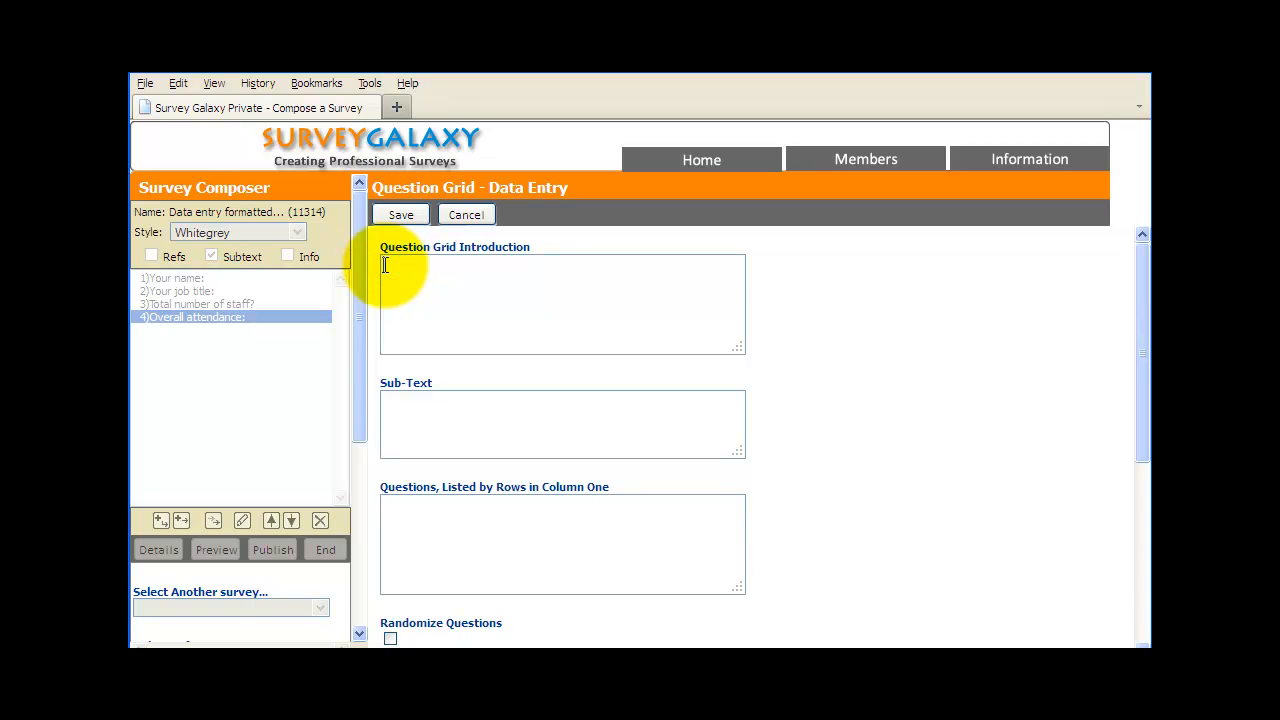
type("Please indicate how each region performed and the total sales achieved for the month:")
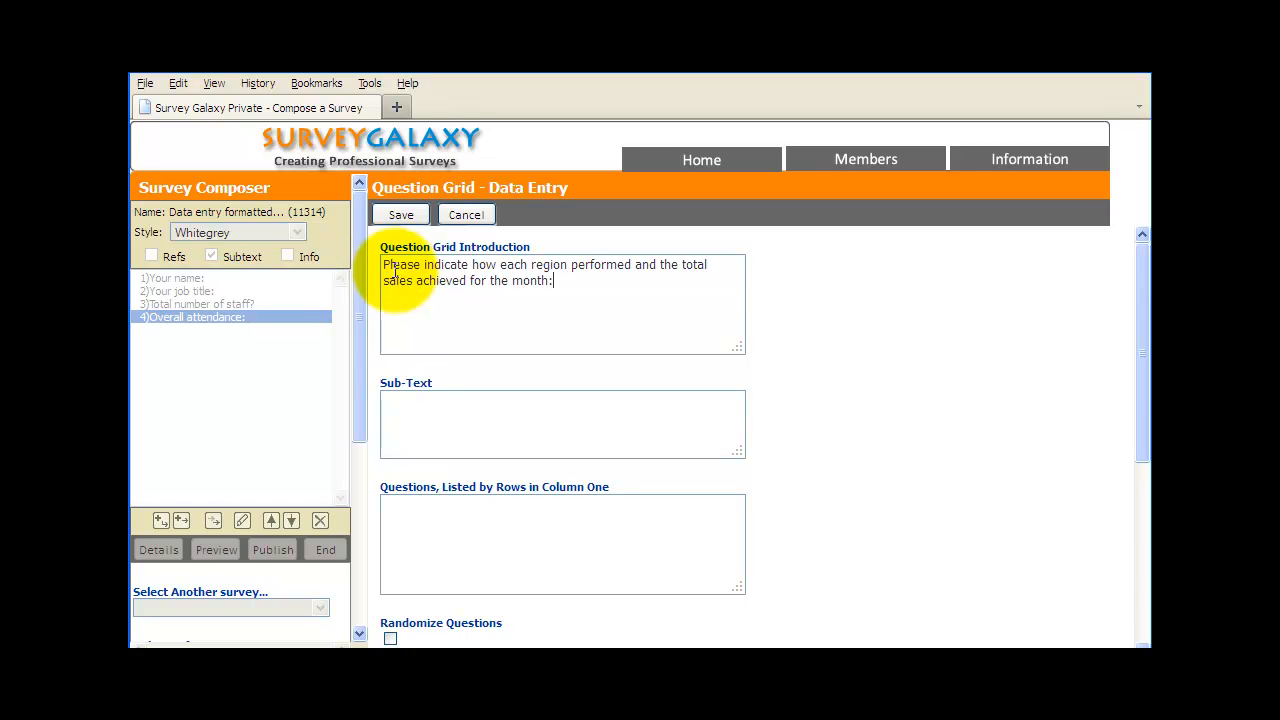
List North, South, East and West District and International Division as the grid's row questions, with the column headings Performance and Total Sales
left_click(385, 502)
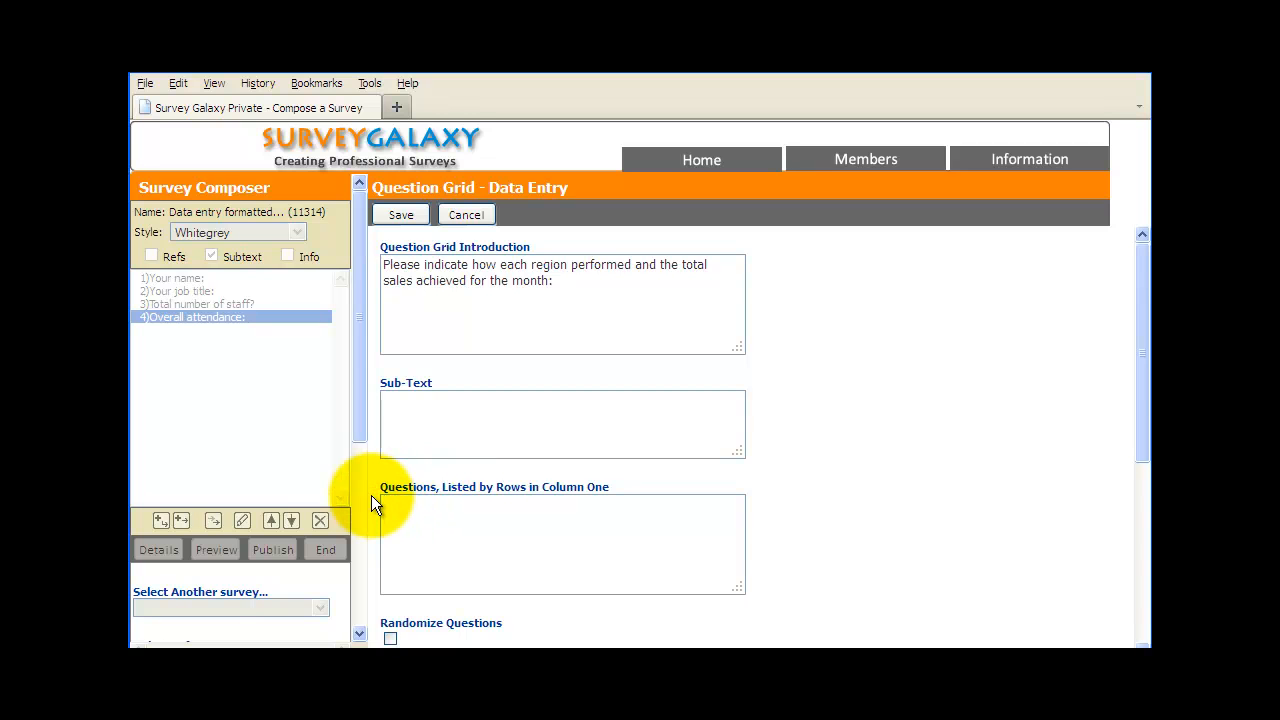
type("North District South District East District West District International Division")
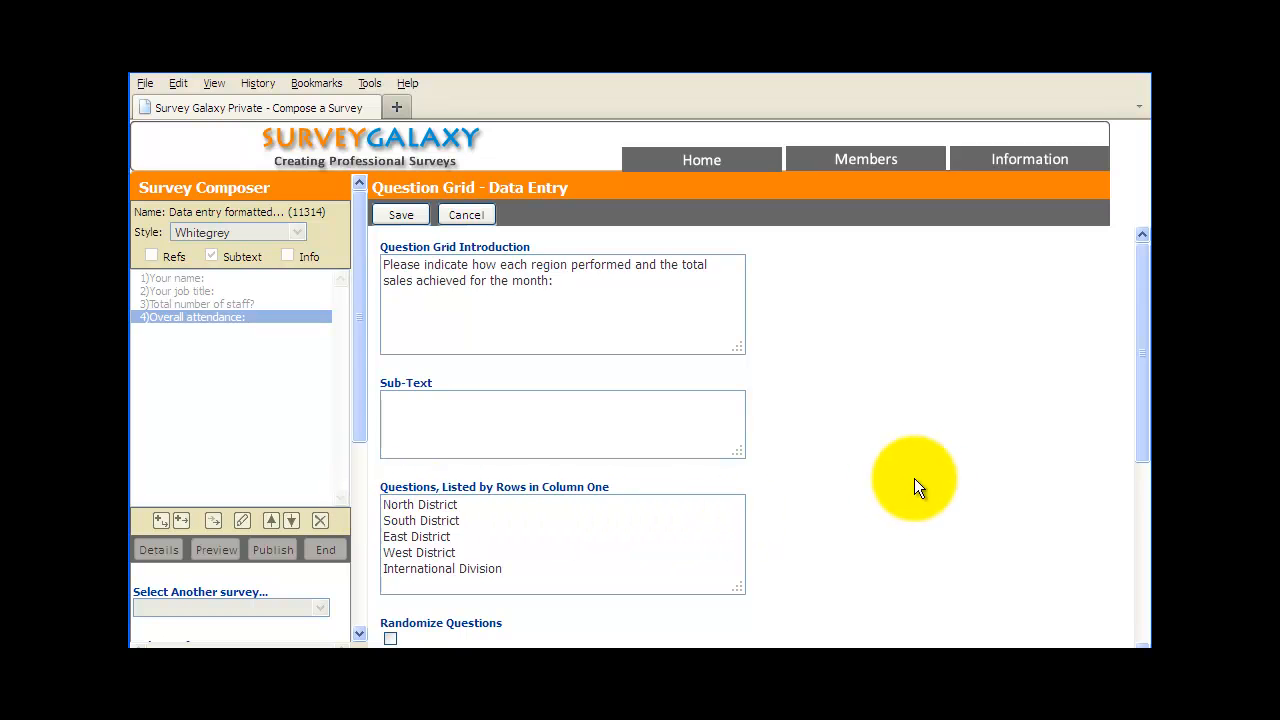
left_click_drag(1141, 405, 1137, 620)
left_click(390, 358)
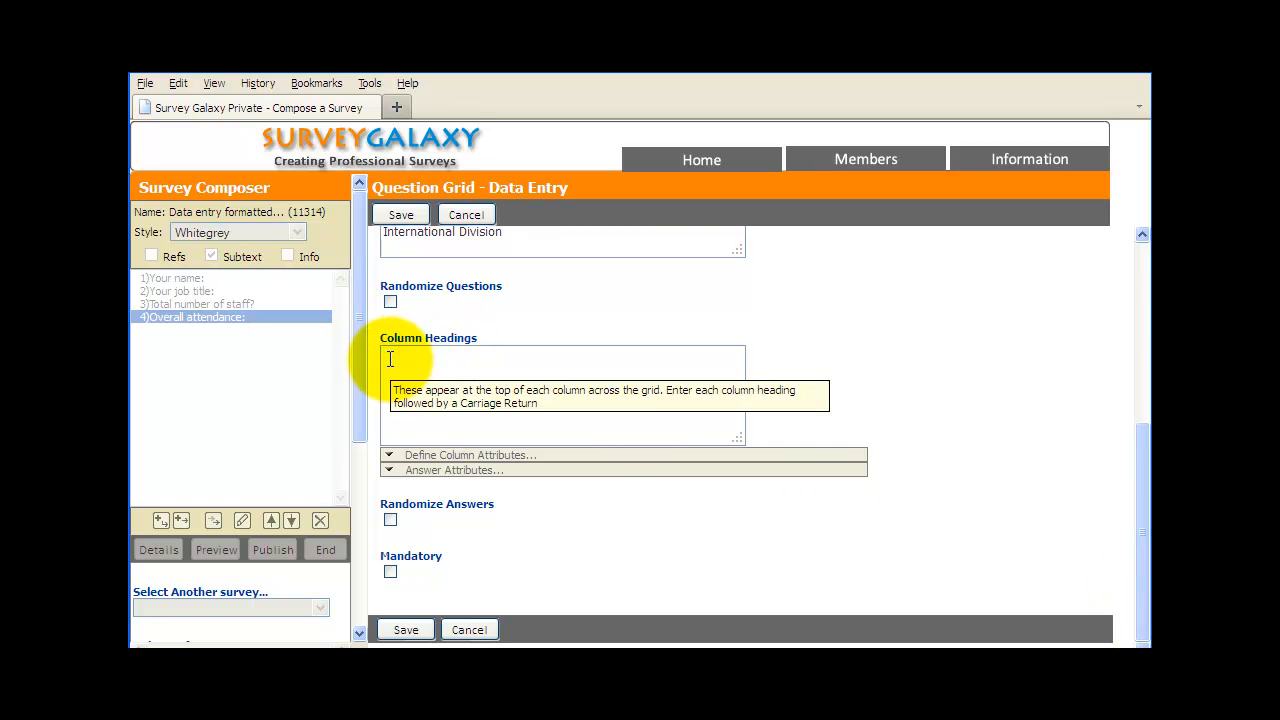
type("Performance")
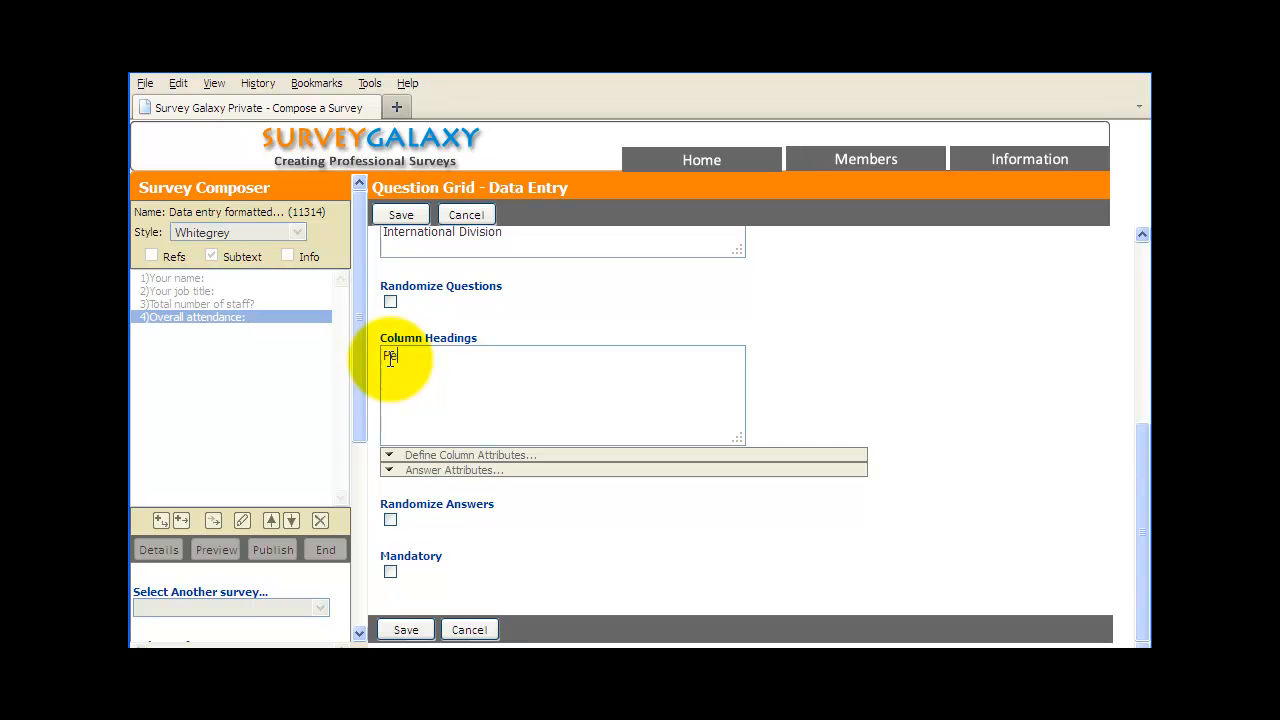
key("Return")
type("Total Sales")
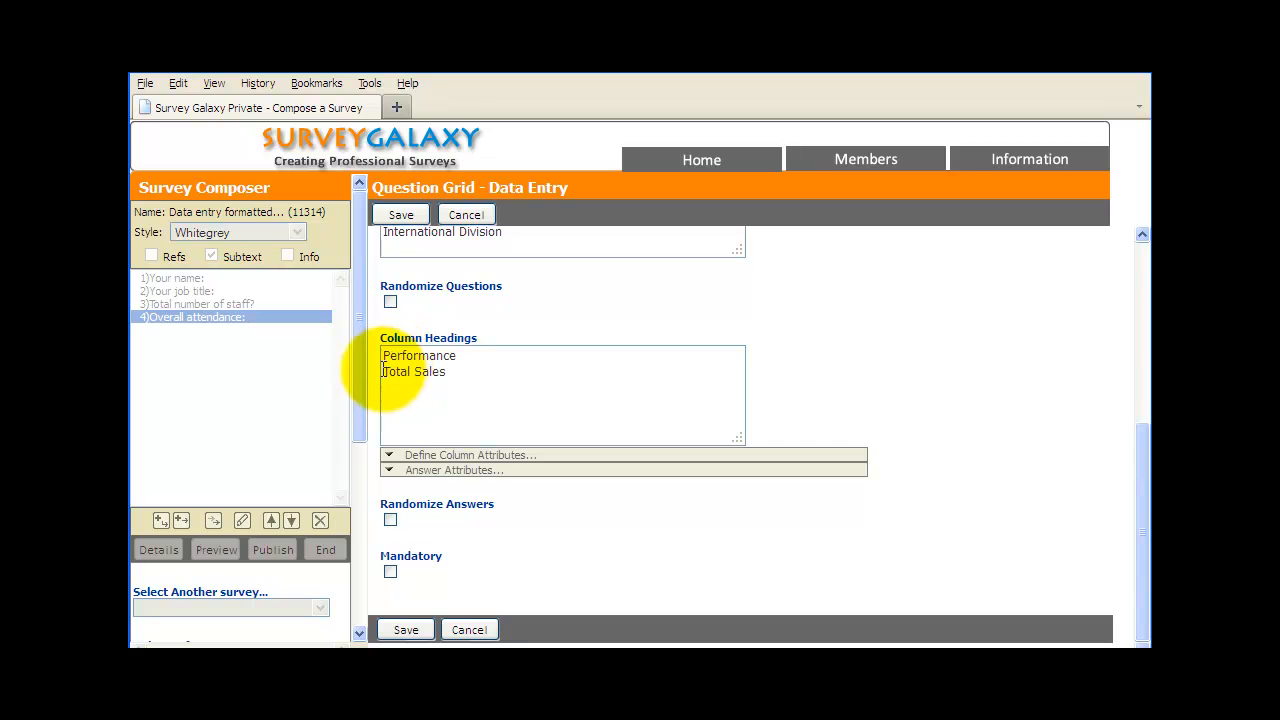
Define the Performance column as a pulldown with the options Above Target, On Target, Below Target and N/A
left_click(387, 457)
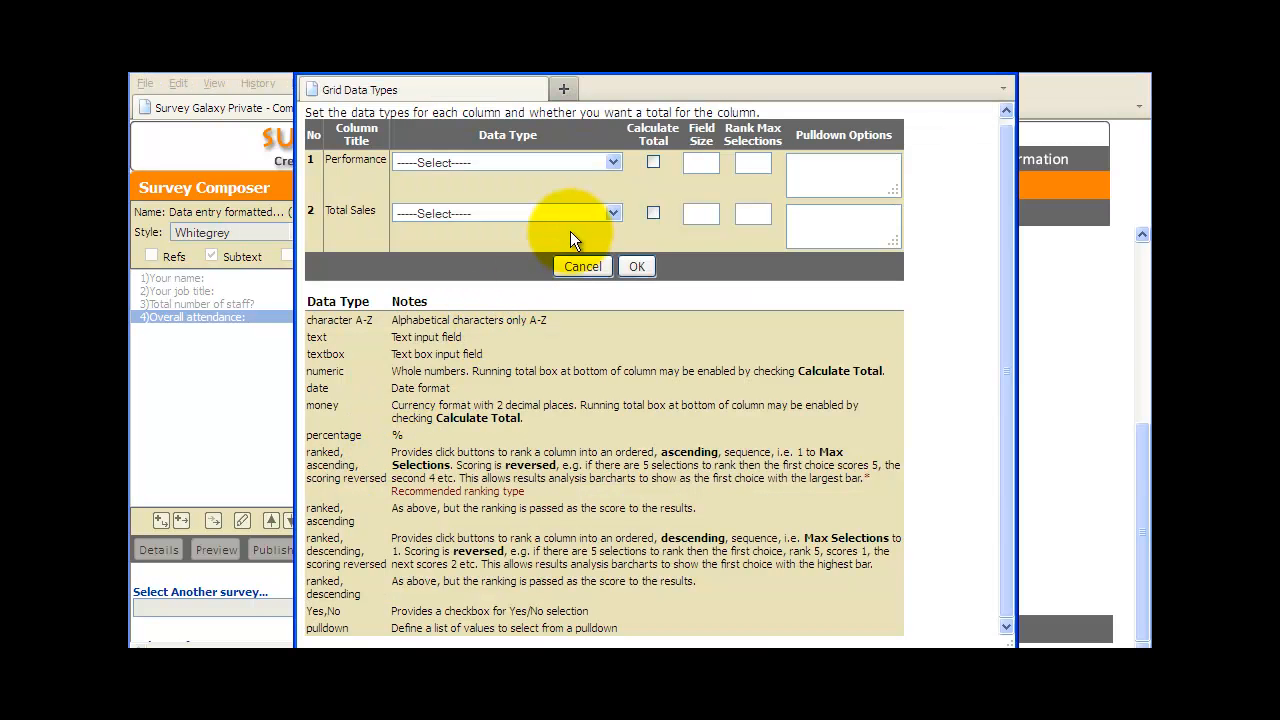
left_click(611, 161)
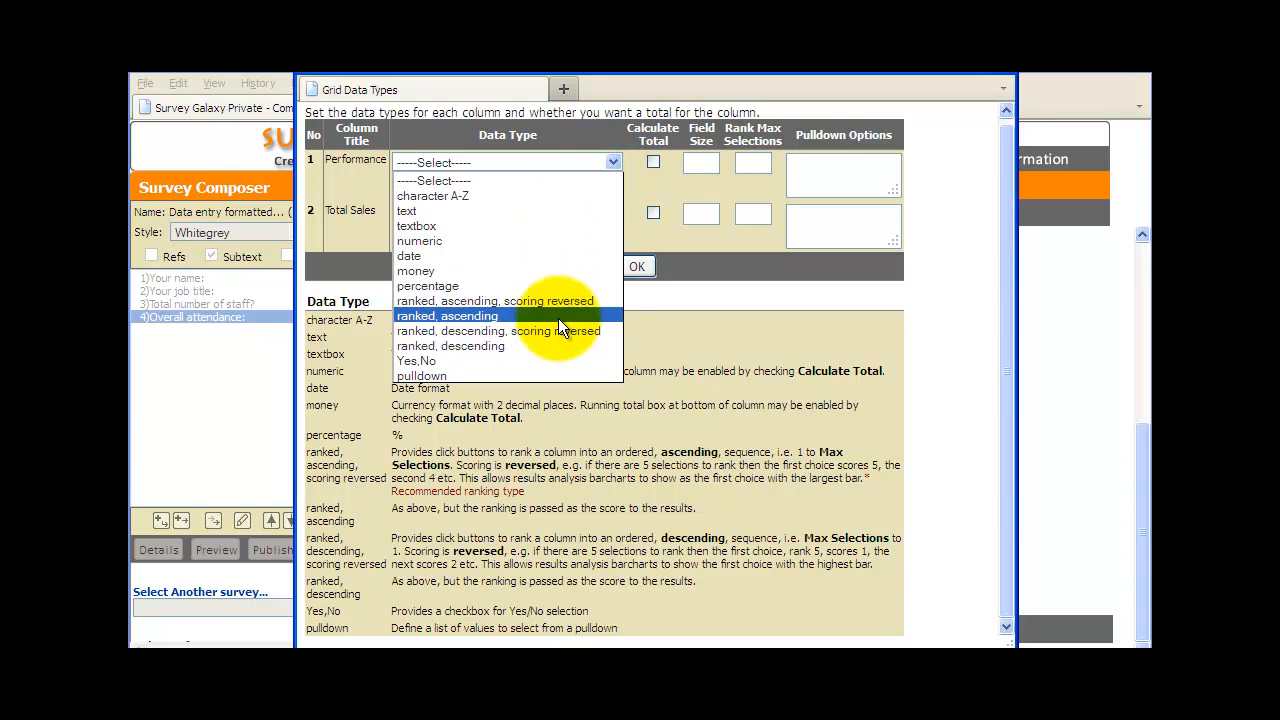
left_click(571, 370)
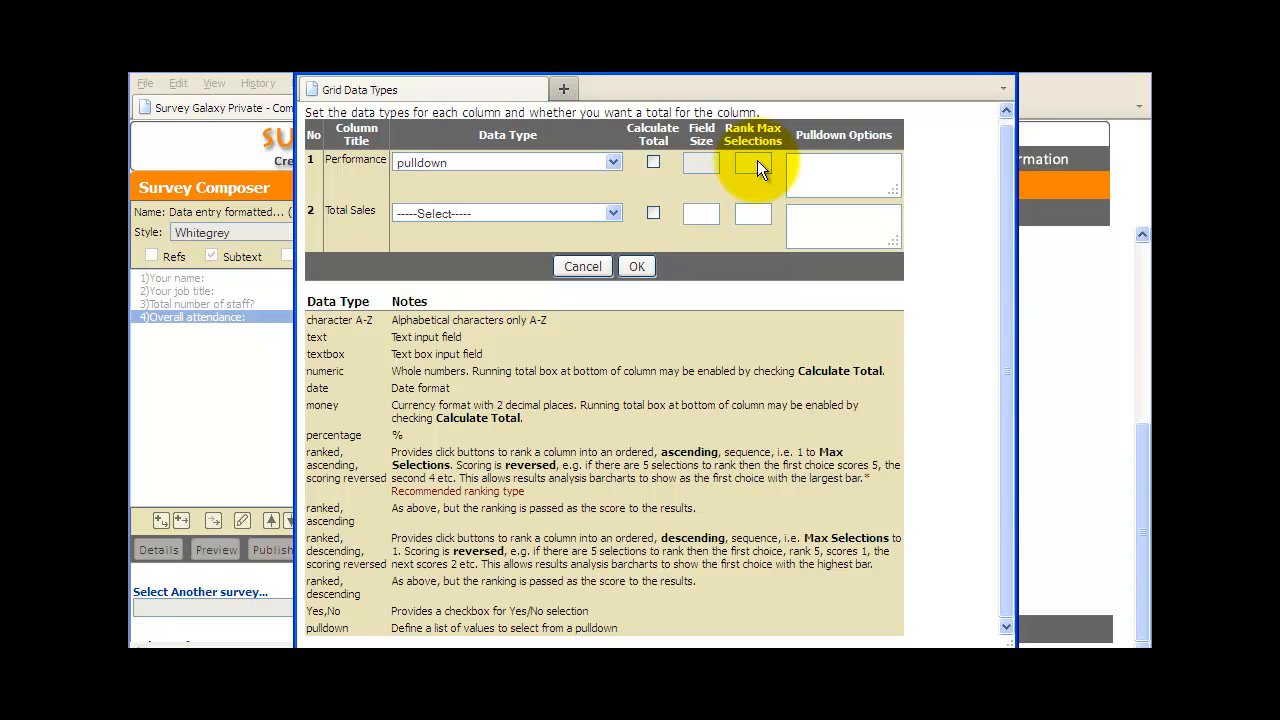
left_click(791, 161)
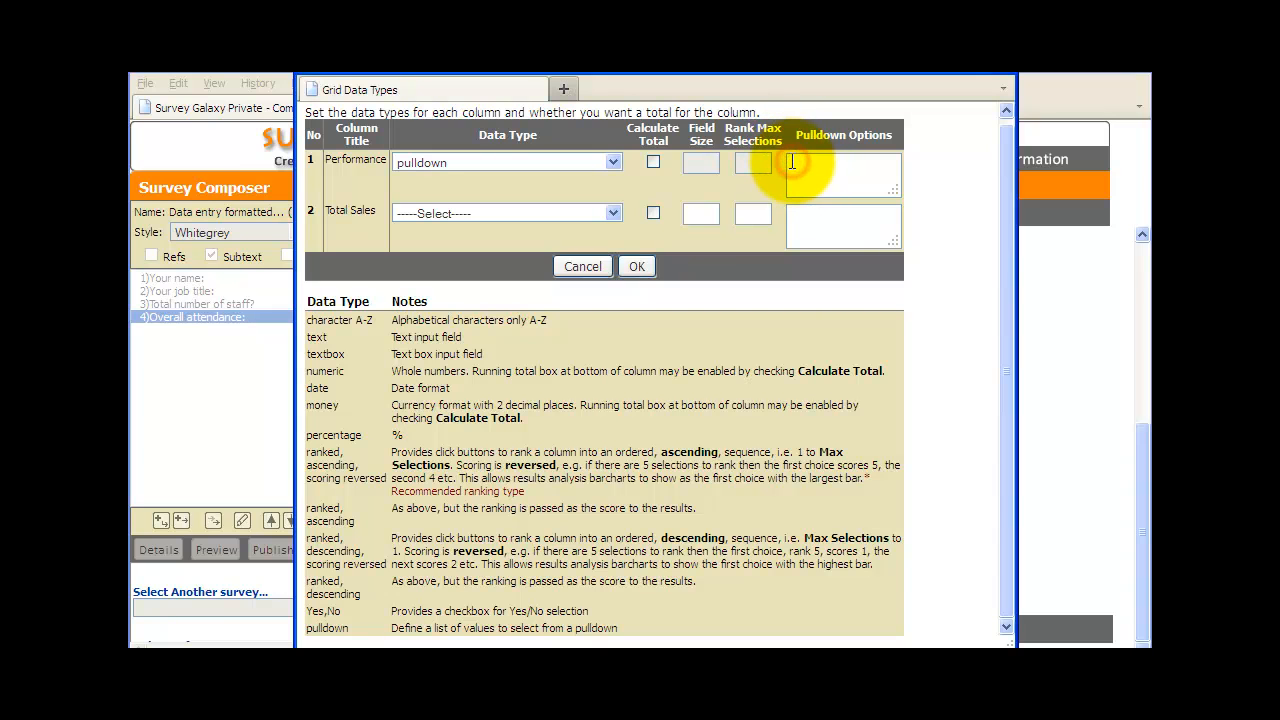
type("Above Target On Target Below Target N/A")
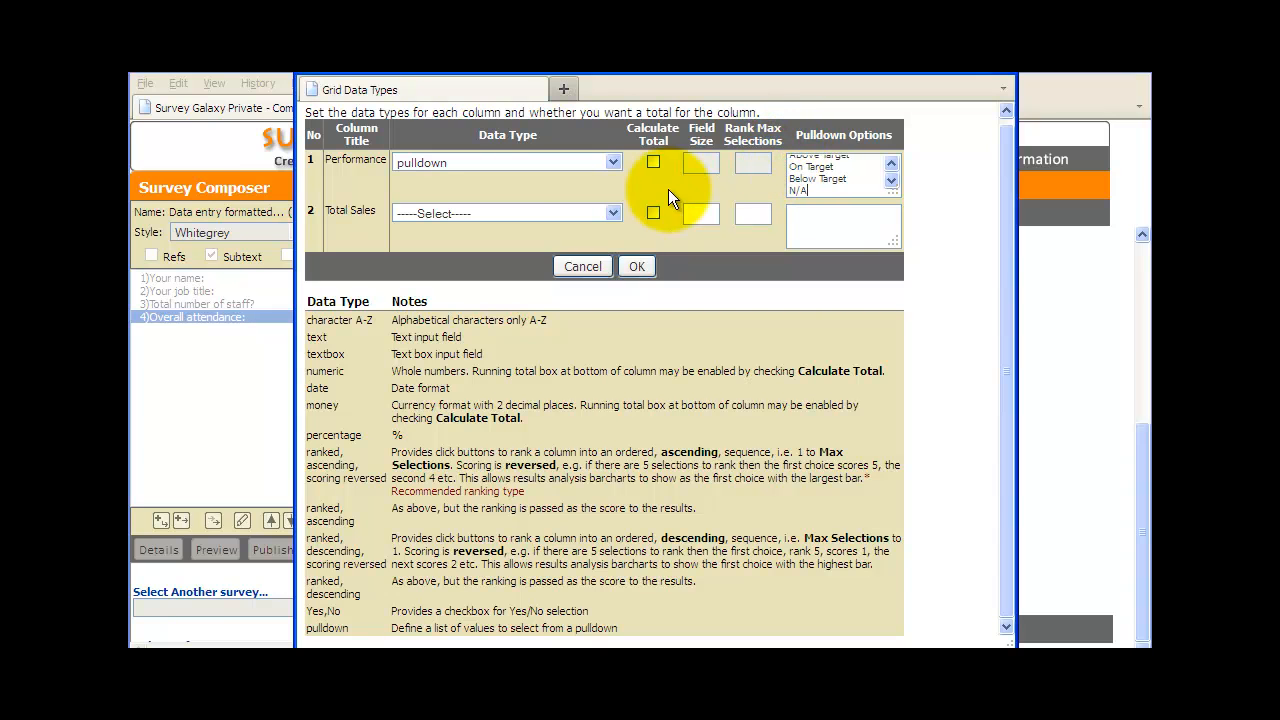
Define the Total Sales column as numeric with a field size of 8, apply the column attributes and save the question grid
left_click(607, 211)
left_click(588, 291)
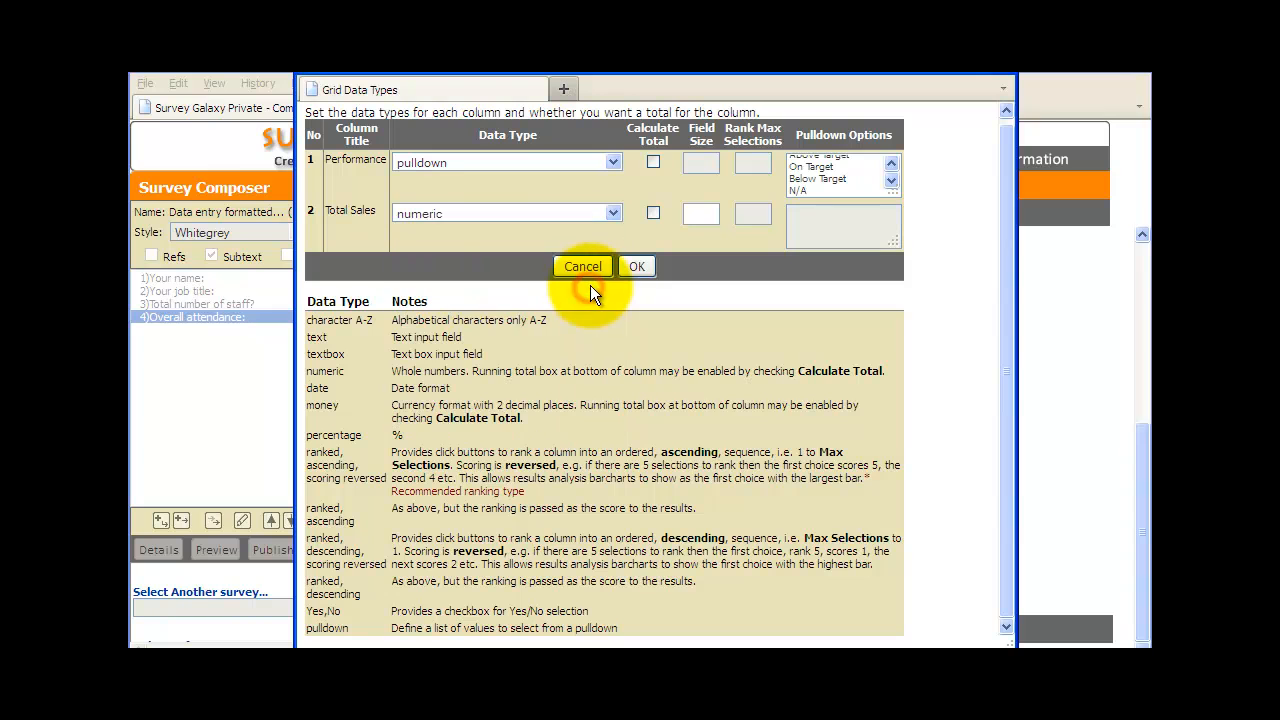
left_click(693, 213)
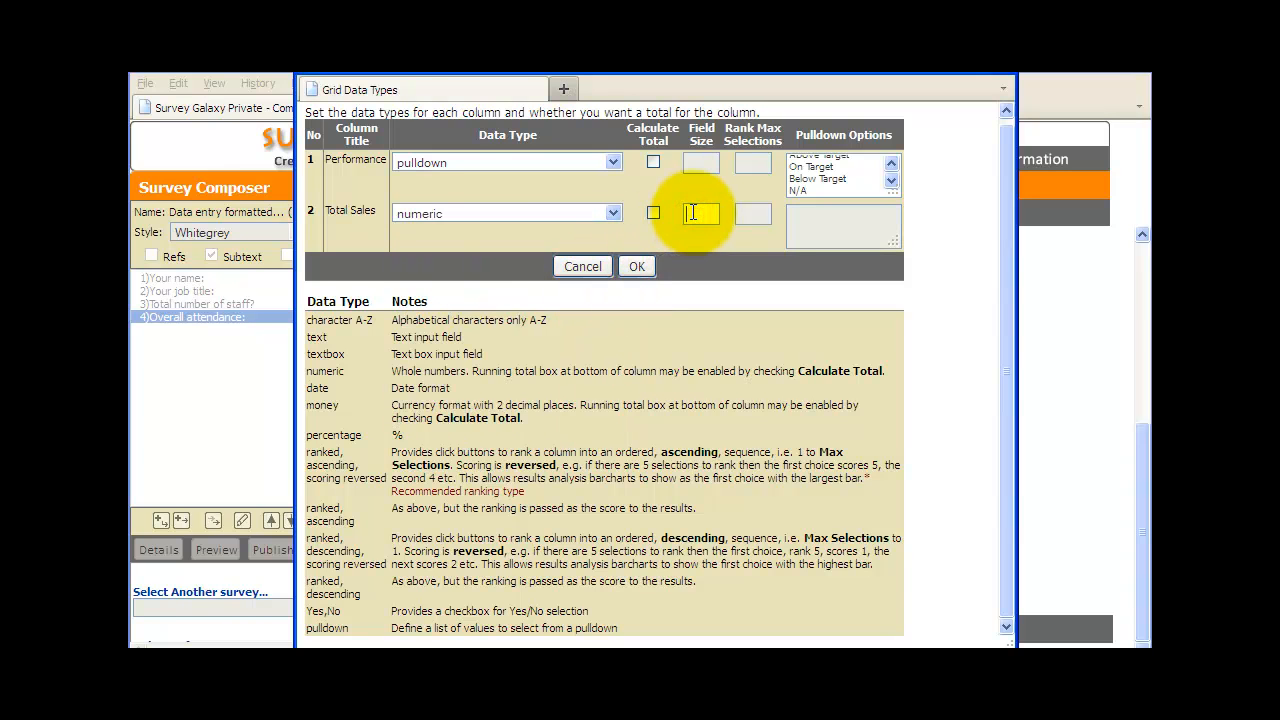
type("8")
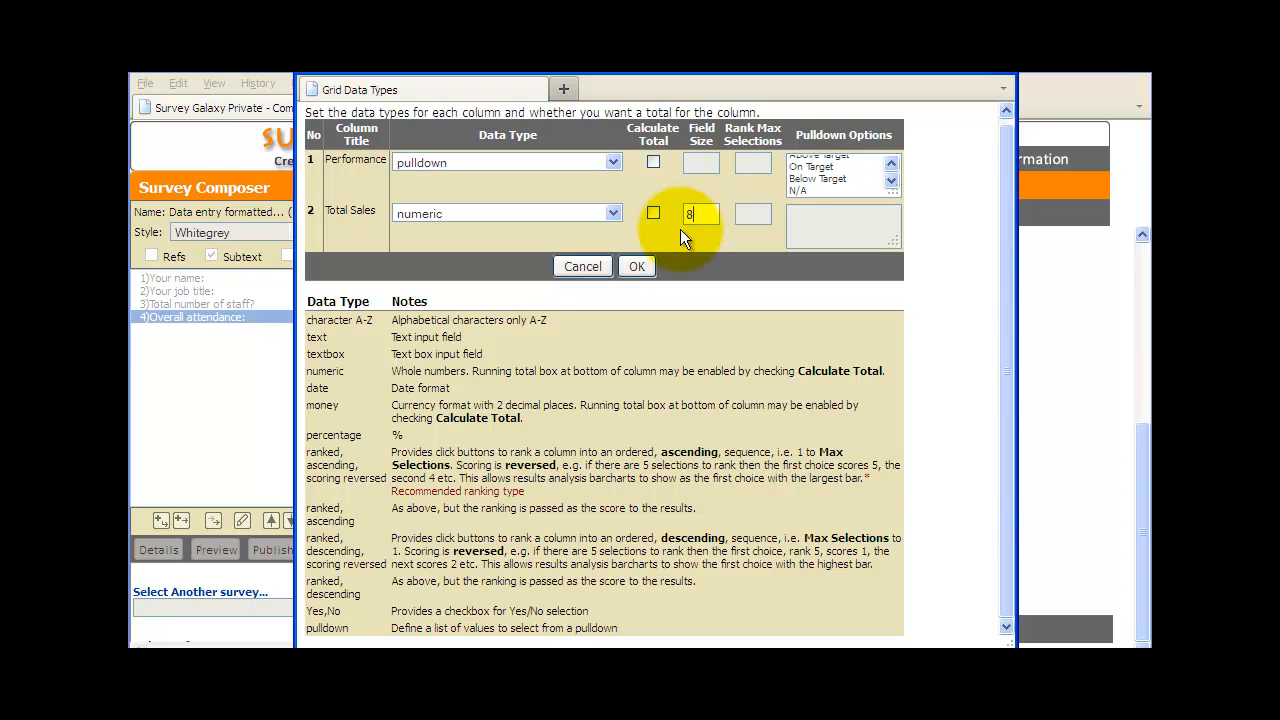
left_click(637, 267)
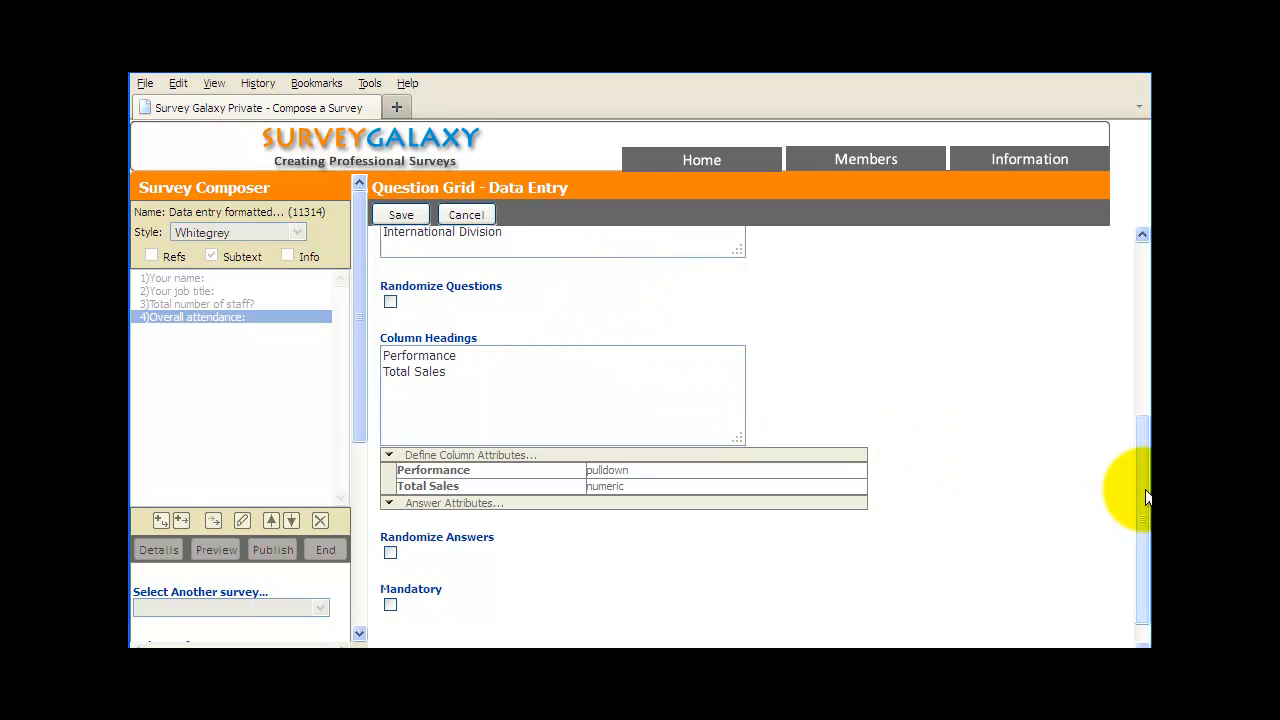
left_click_drag(1145, 489, 1145, 548)
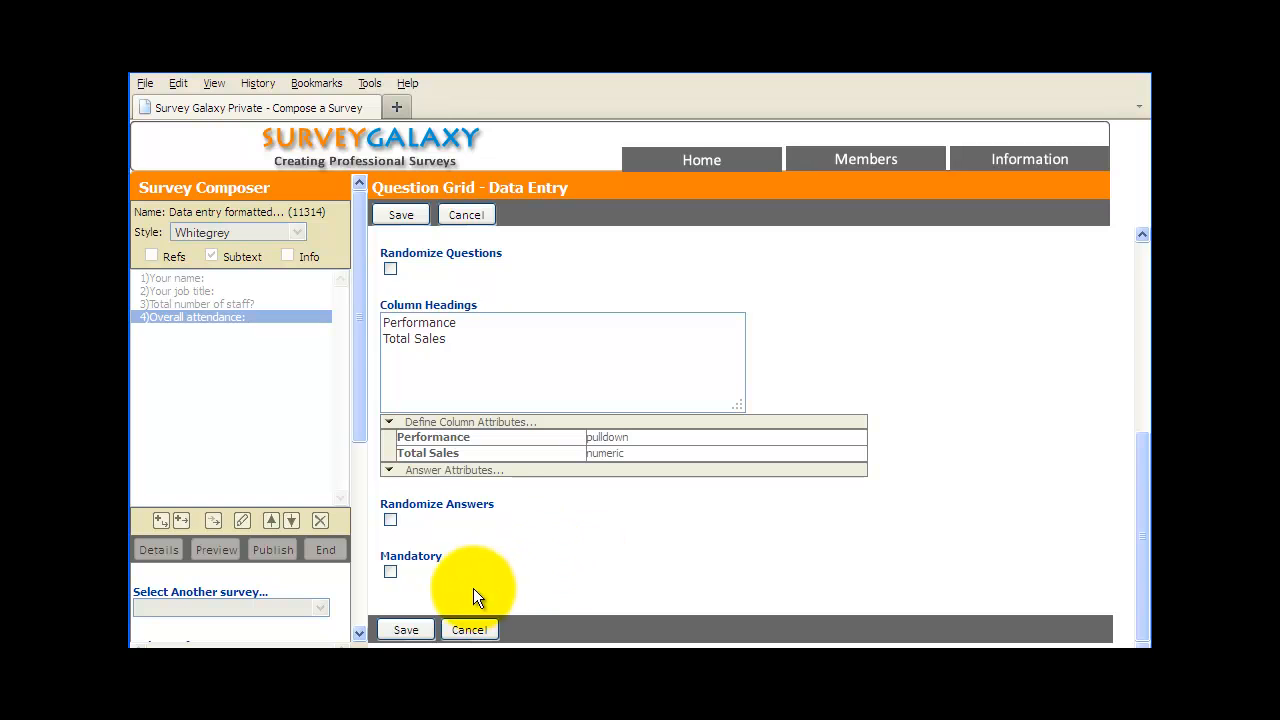
left_click(420, 629)
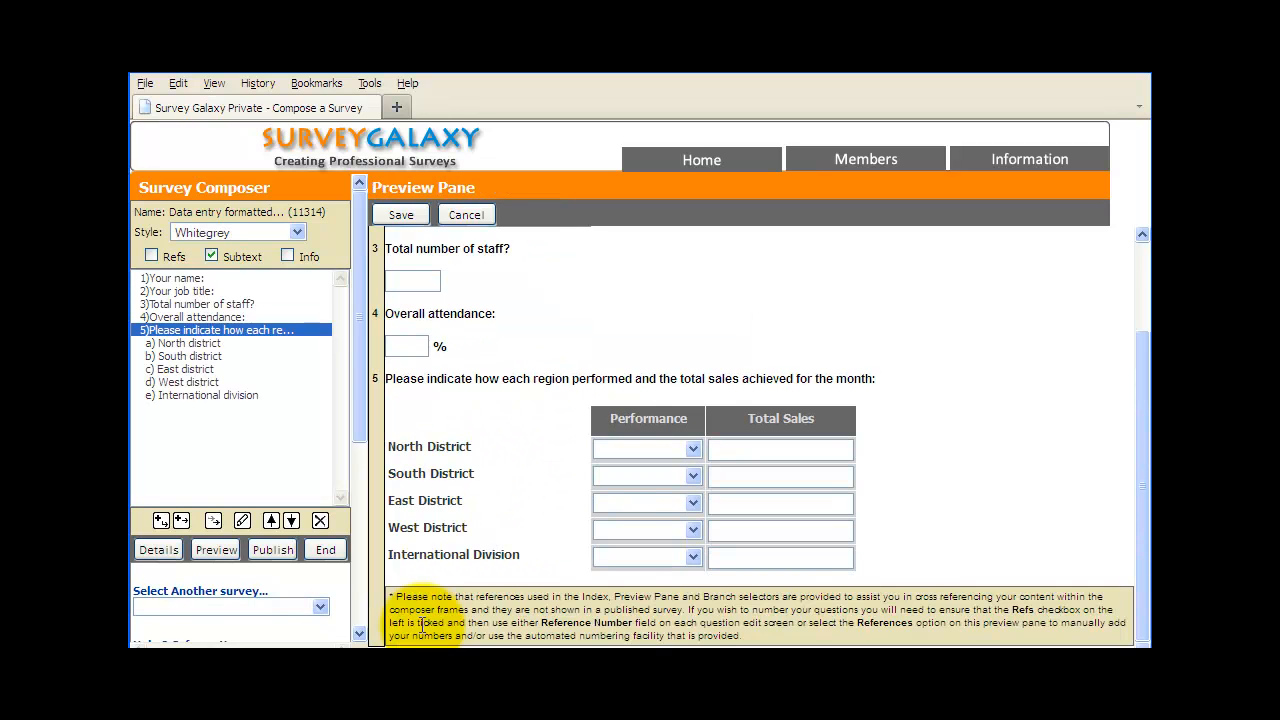
Test the North District performance pulldown in the survey preview by choosing Above Target
left_click(694, 453)
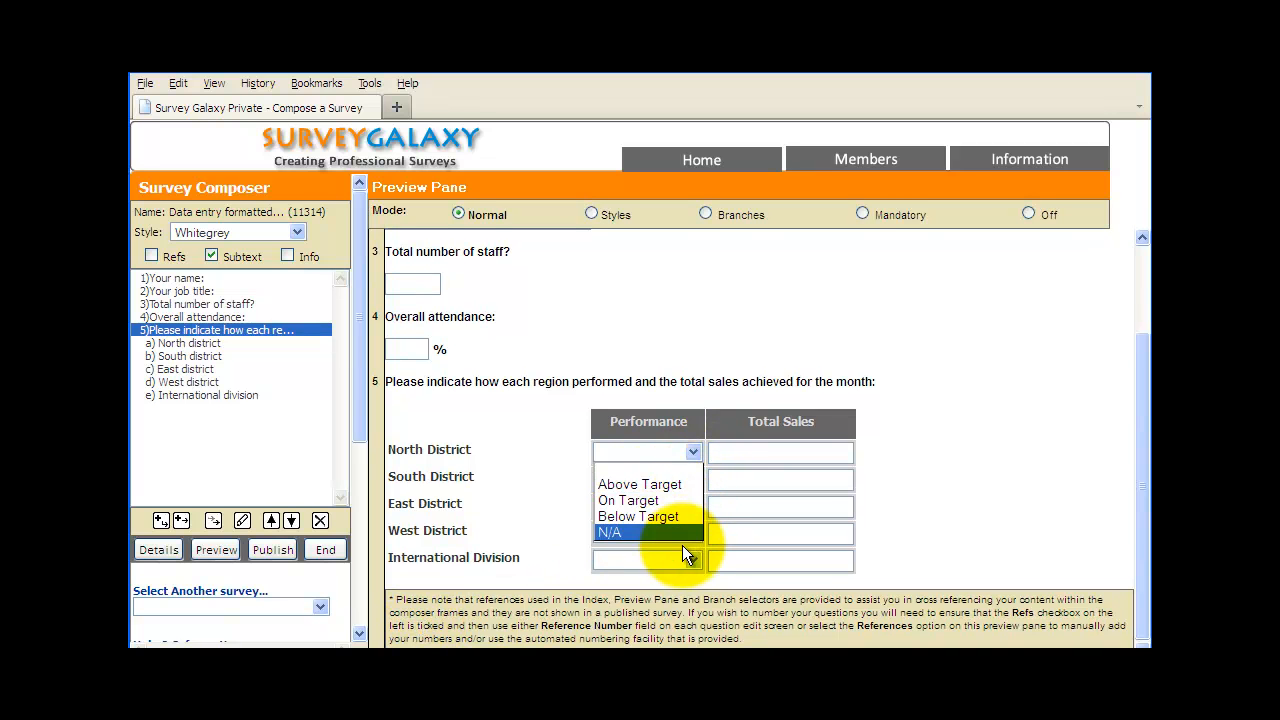
left_click(671, 483)
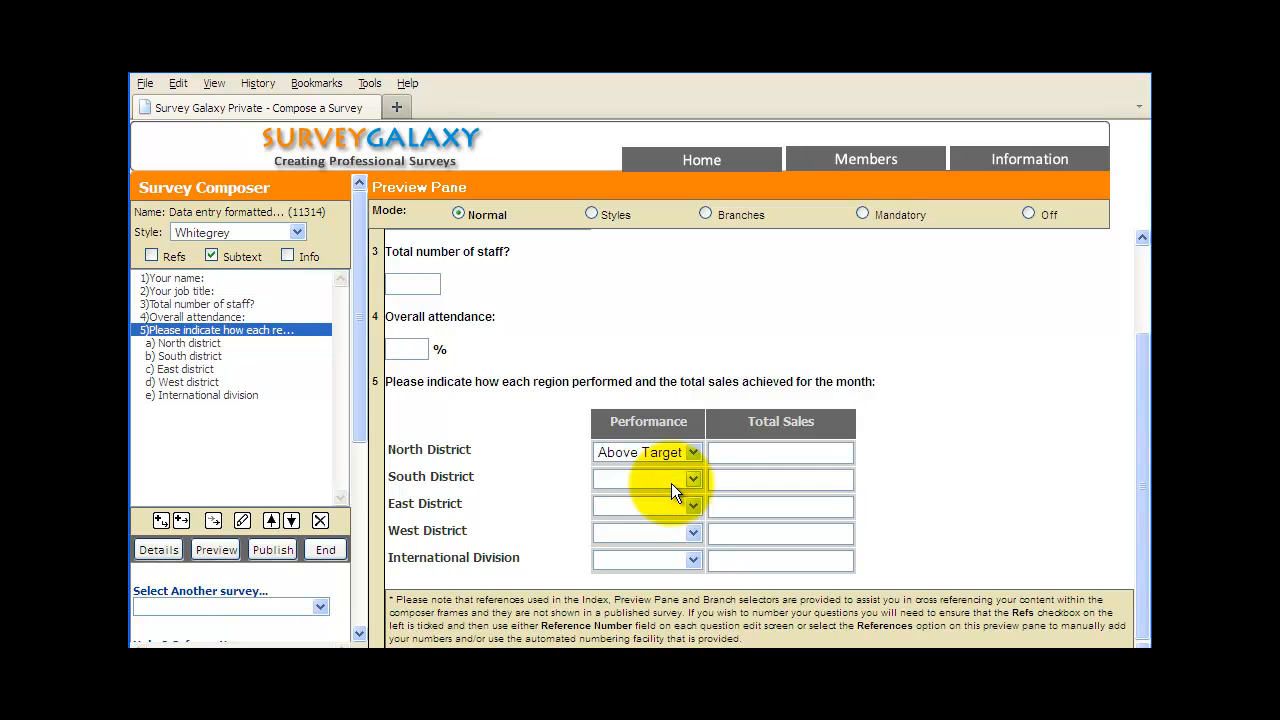